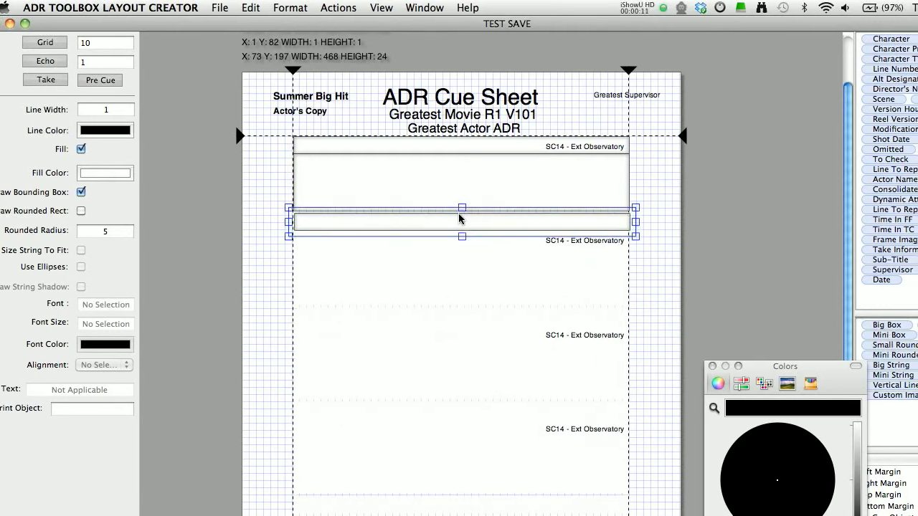
Step: Nudge the note box up against the cue box's lower edge, to X 72, Y 194
key(Up)
key(Up)
key(Up)
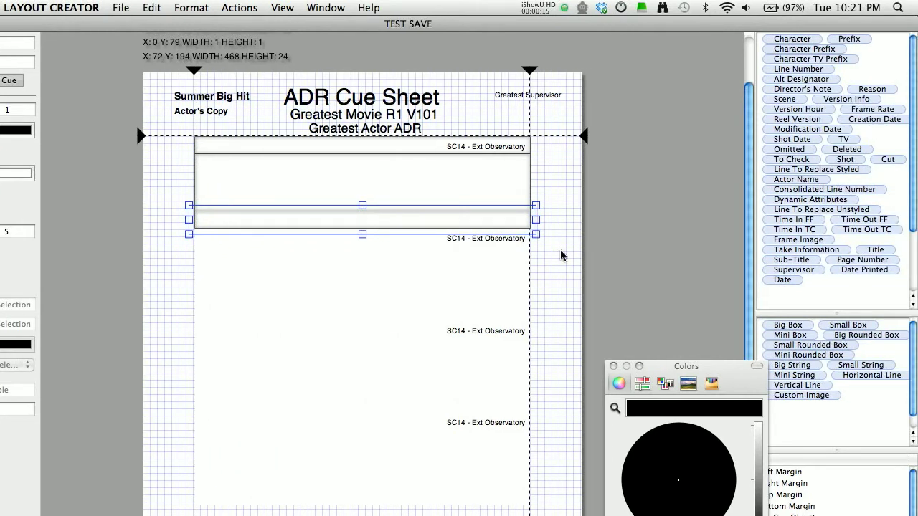
click(568, 263)
Step: Try moving the note box freehand to about X 76, Y 195, and undo the move
click(449, 224)
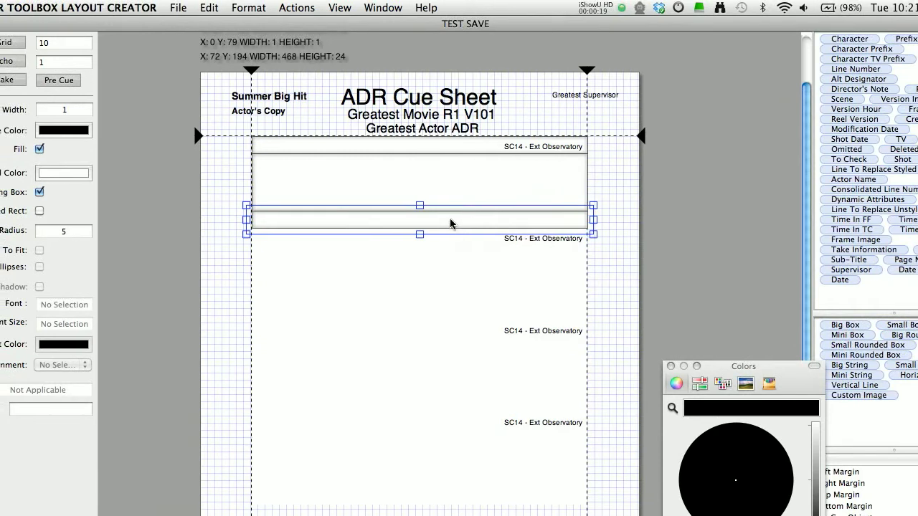
mouse_move(450, 224)
mouse_down()
mouse_move(455, 271)
mouse_move(453, 223)
mouse_up()
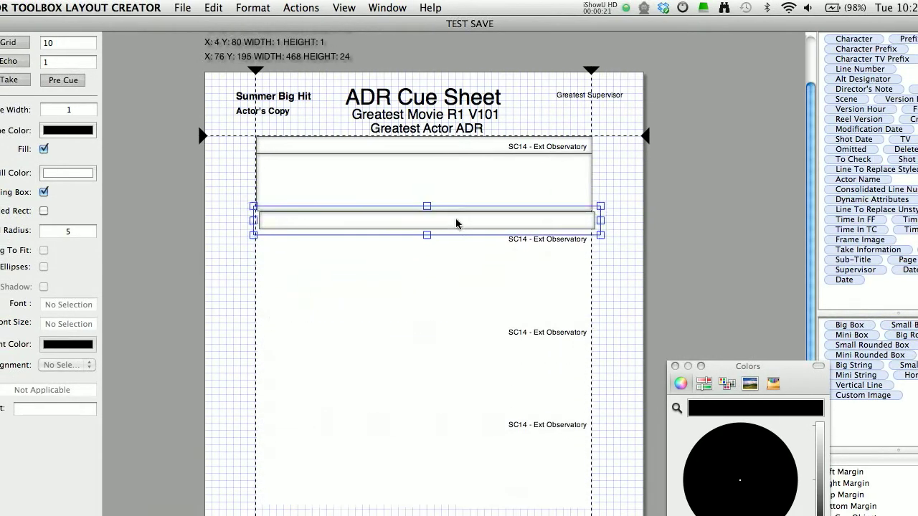
key(super+z)
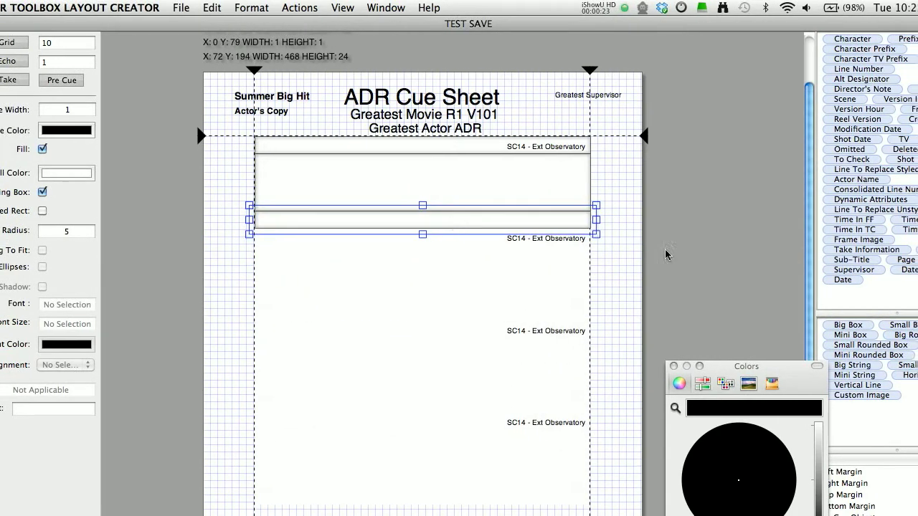
click(687, 261)
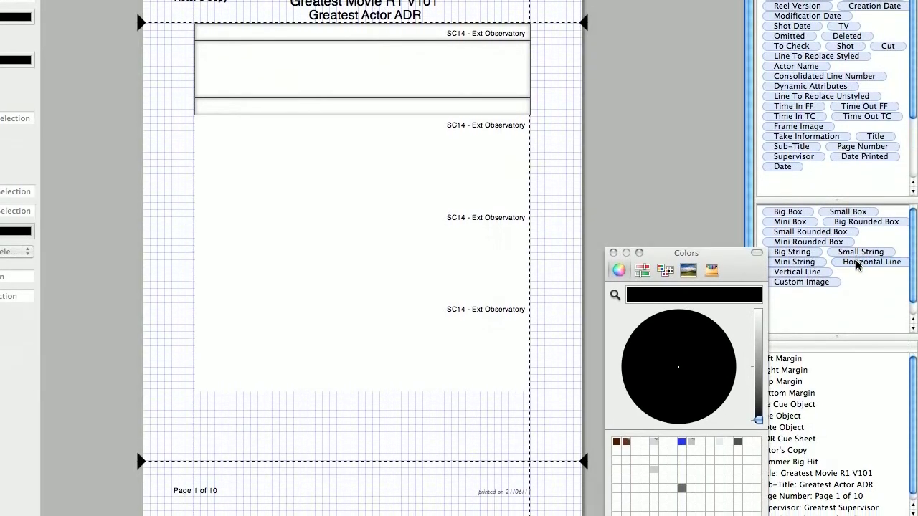
Step: Add a horizontal line object inside the first cue box and bring it across to the left margin
drag(846, 282, 472, 103)
drag(472, 147, 392, 138)
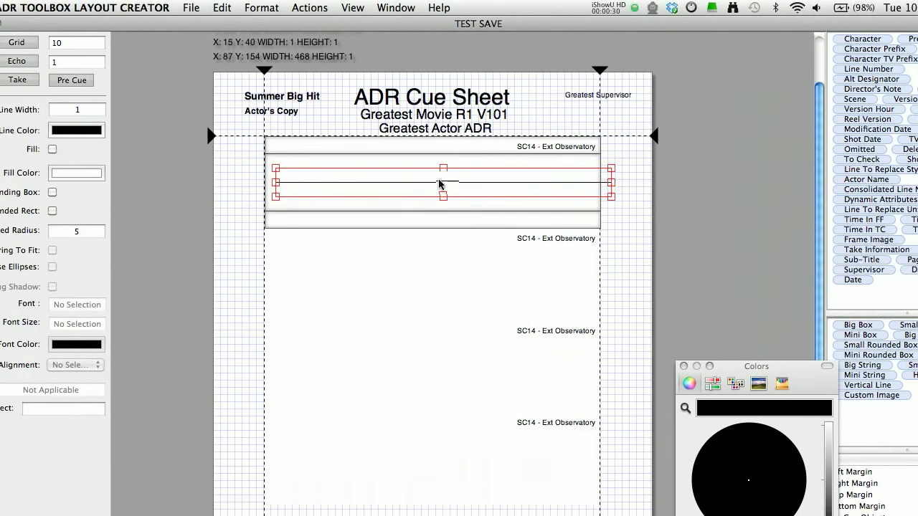
drag(440, 184, 461, 172)
Step: Align the horizontal line with the left margin at X 72 and nudge it up onto the cue box's upper edge
key(Left)
key(Right)
key(Right)
key(Left)
key(Up)
key(Up)
key(Up)
key(Up)
key(Up)
key(Up)
key(Up)
key(Up)
key(Up)
key(Up)
key(Up)
key(Up)
key(Up)
key(Up)
key(Up)
key(Up)
key(Up)
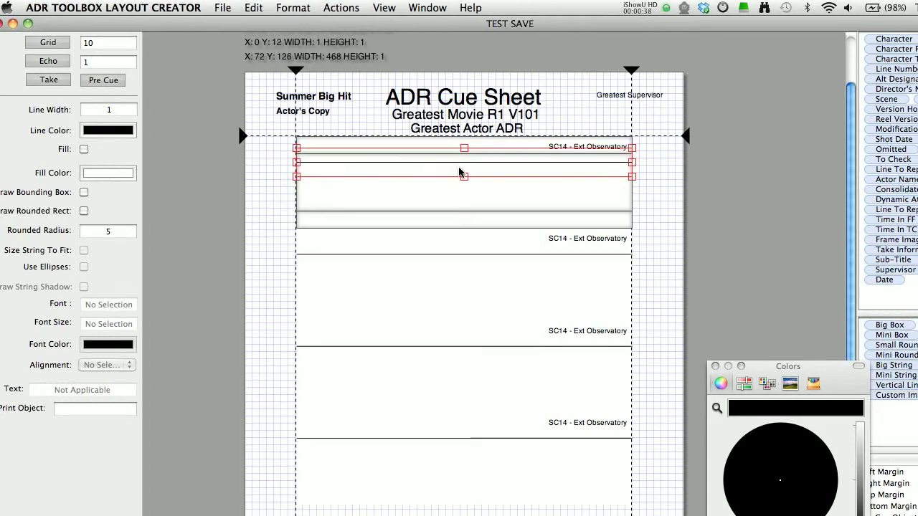
key(Up)
key(Up)
key(Up)
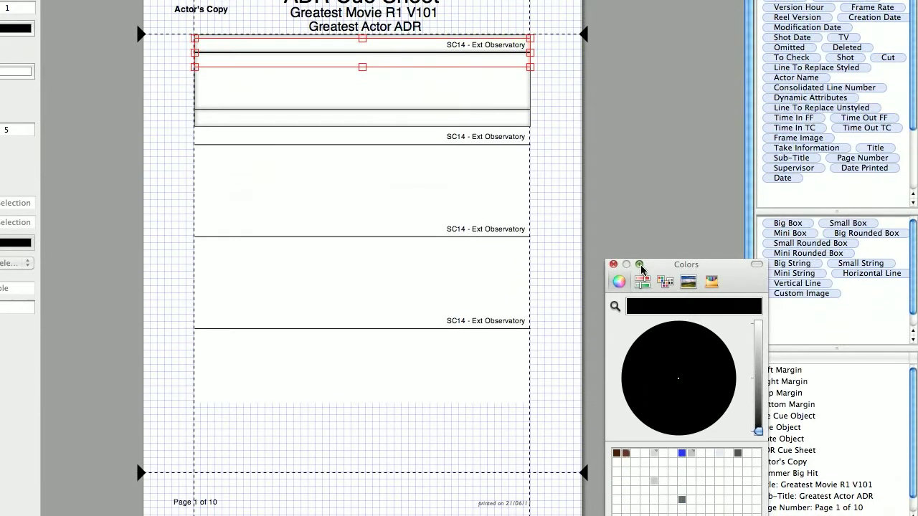
Step: Move the Colors palette off the object list and select the listed Horizontal Line, Supervisor, Summer Big Hit and Note Object in turn
drag(650, 277, 25, 240)
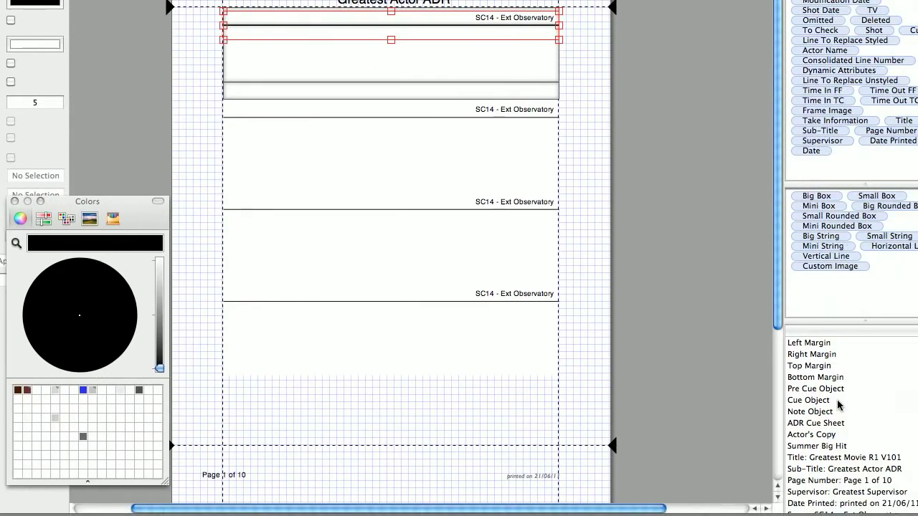
scroll(847, 391, down, 2)
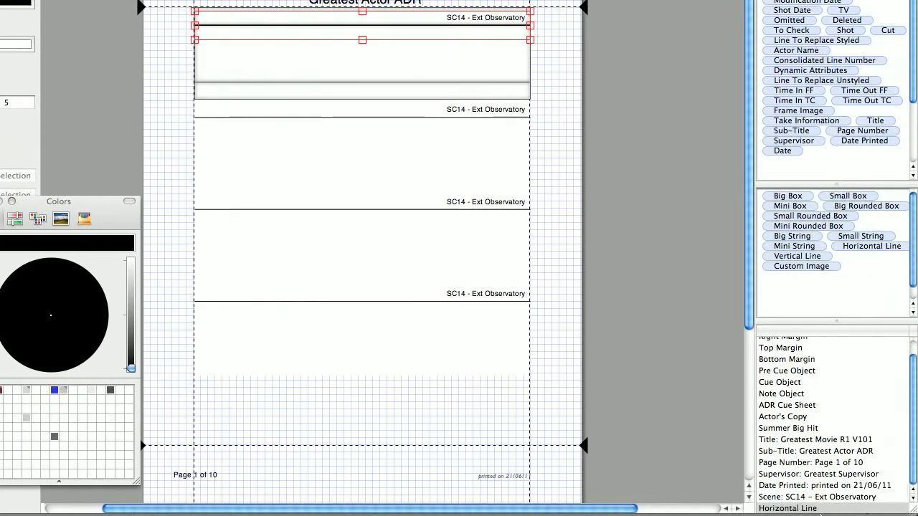
click(813, 508)
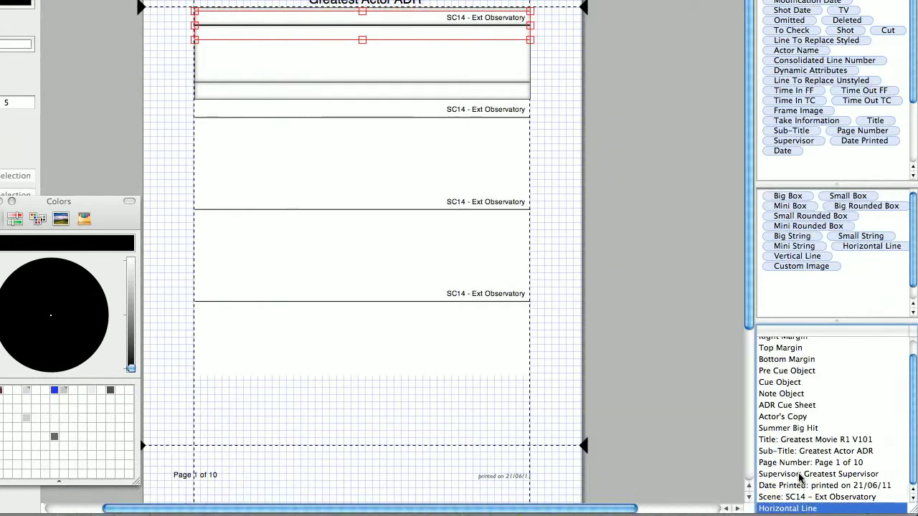
click(802, 475)
click(792, 429)
click(781, 394)
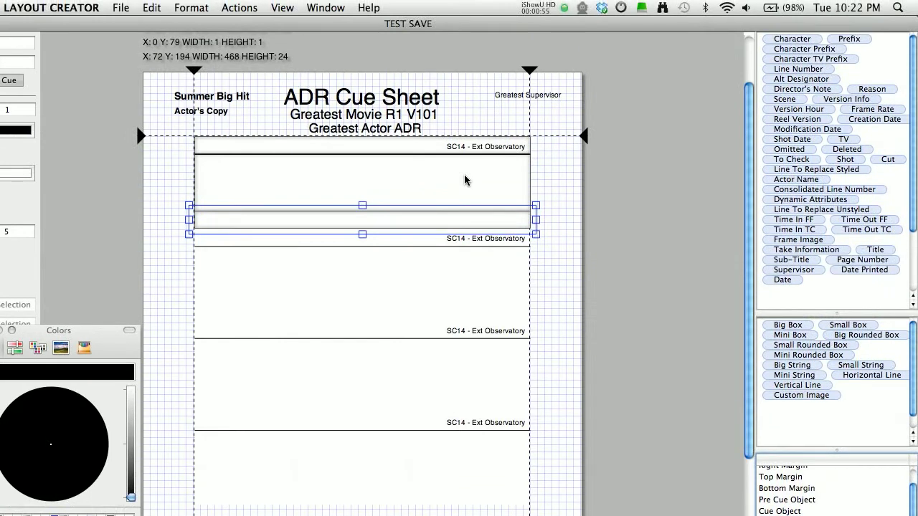
Step: Examine close up how the borders of the cue and note boxes line up with each other and the margin
key(super+plus)
key(super+plus)
key(super+plus)
key(super+plus)
key(super+plus)
key(super+minus)
key(super+minus)
key(super+minus)
key(super+minus)
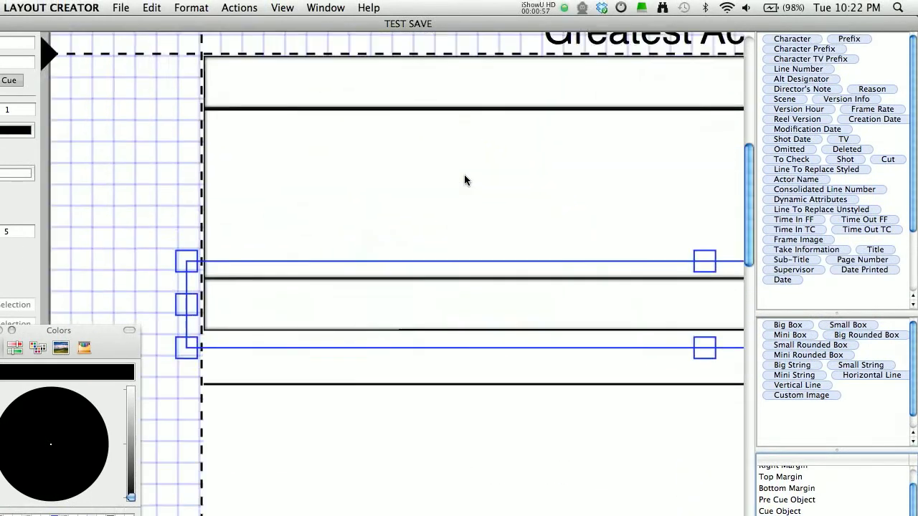
Step: Select the Actor's Copy text on the page, and the ADR Cue Sheet title through the object list
click(465, 180)
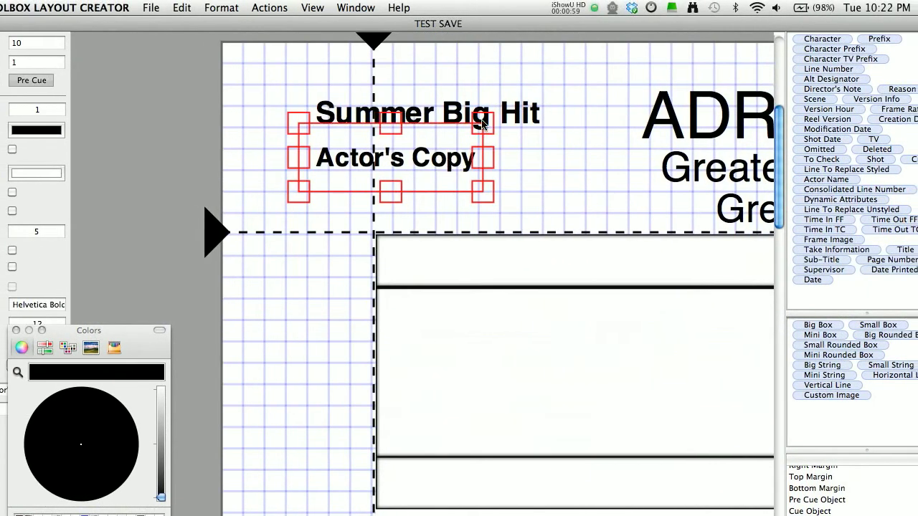
click(461, 127)
click(427, 156)
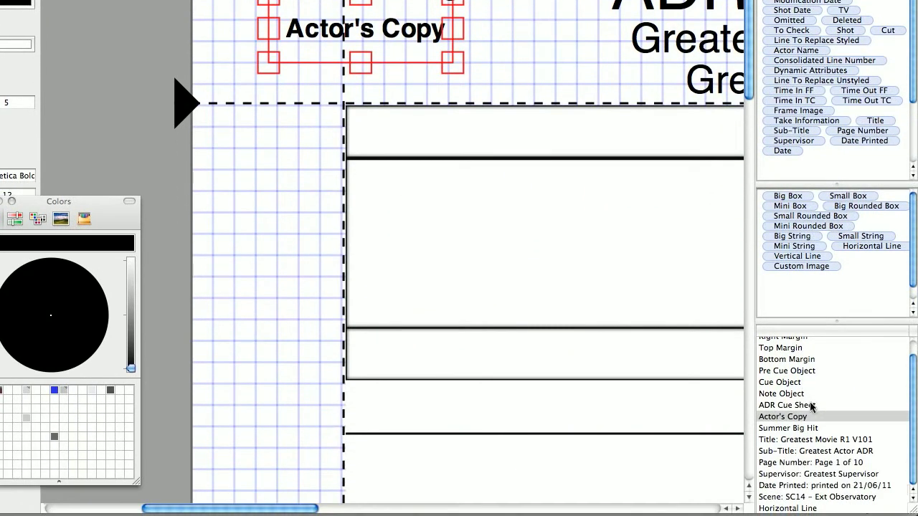
click(811, 406)
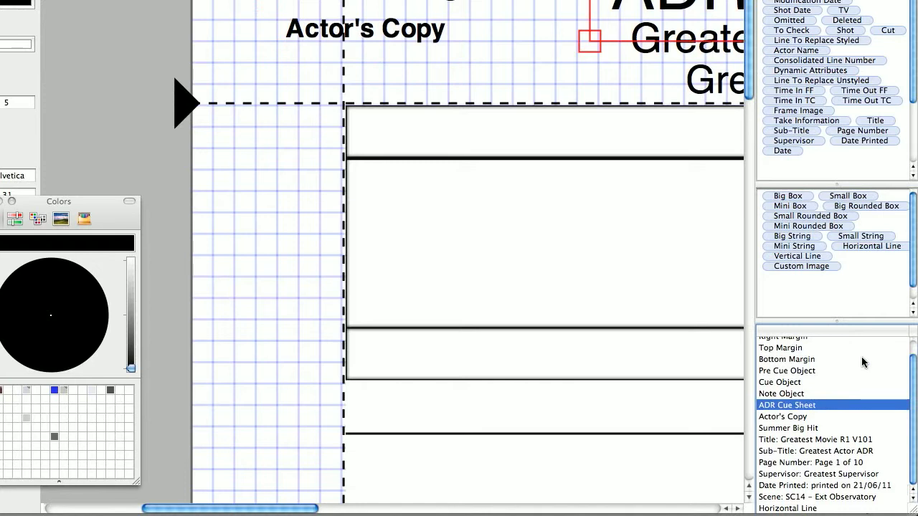
scroll(861, 357, up, 1)
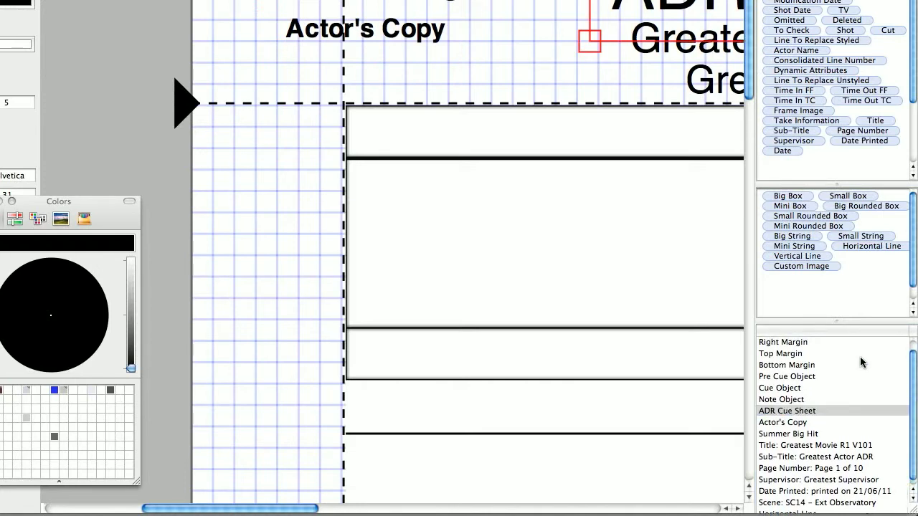
key(Tab)
key(Tab)
key(Tab)
key(Tab)
key(Tab)
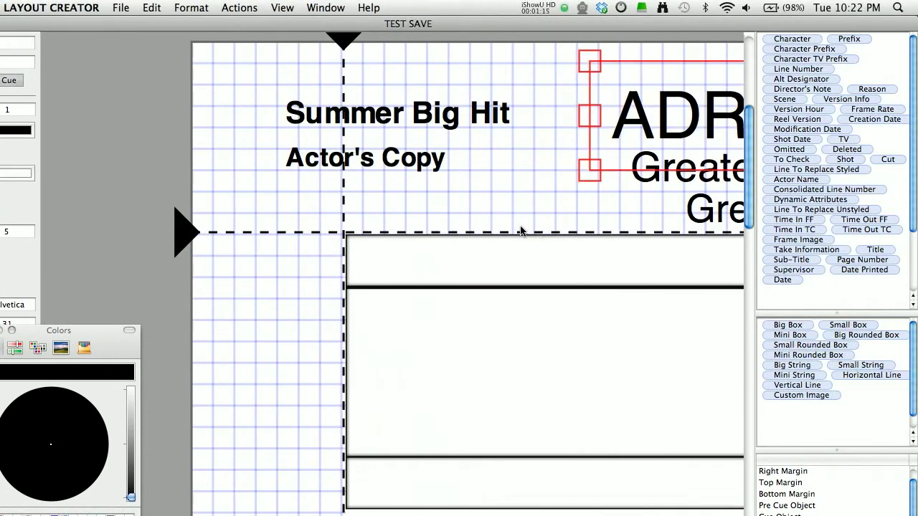
Step: Select the cue box and nudge it one unit right to X 72, Y 112, leaving nothing selected
key(super+r)
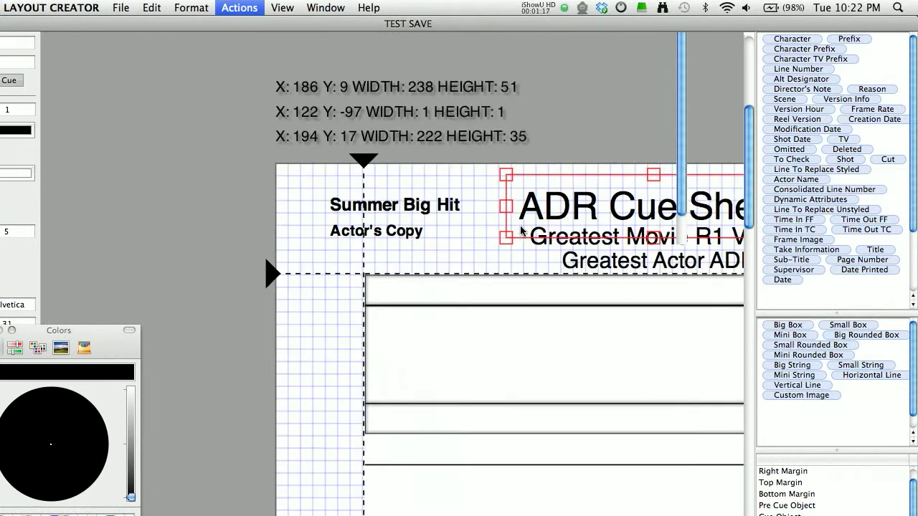
click(474, 319)
scroll(568, 292, down, 4)
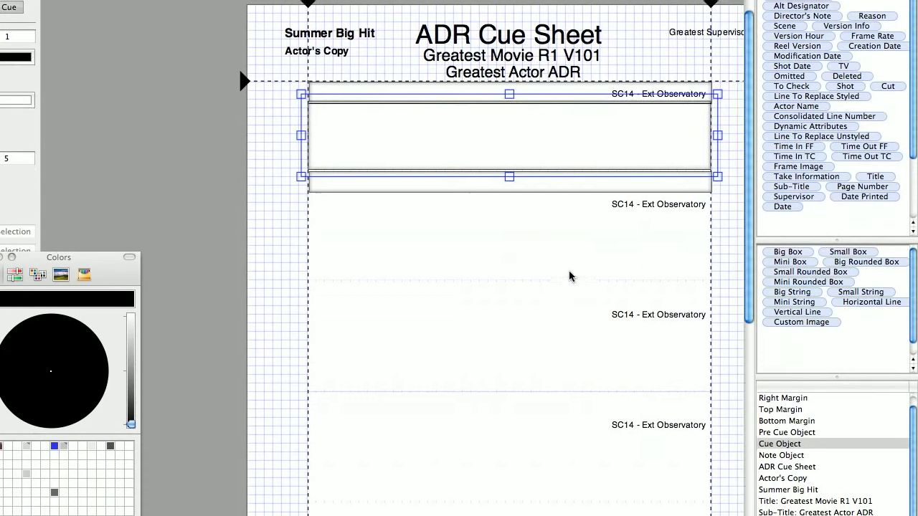
scroll(569, 271, right, 4)
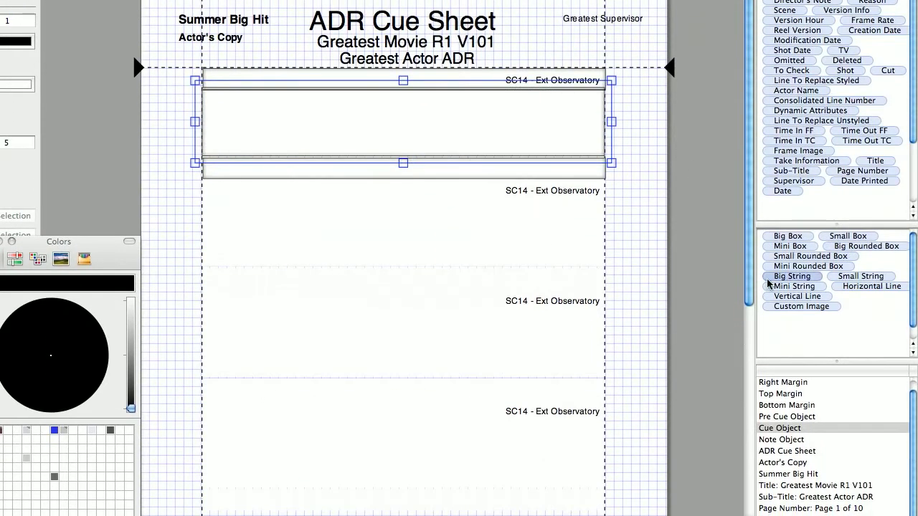
click(666, 160)
click(525, 175)
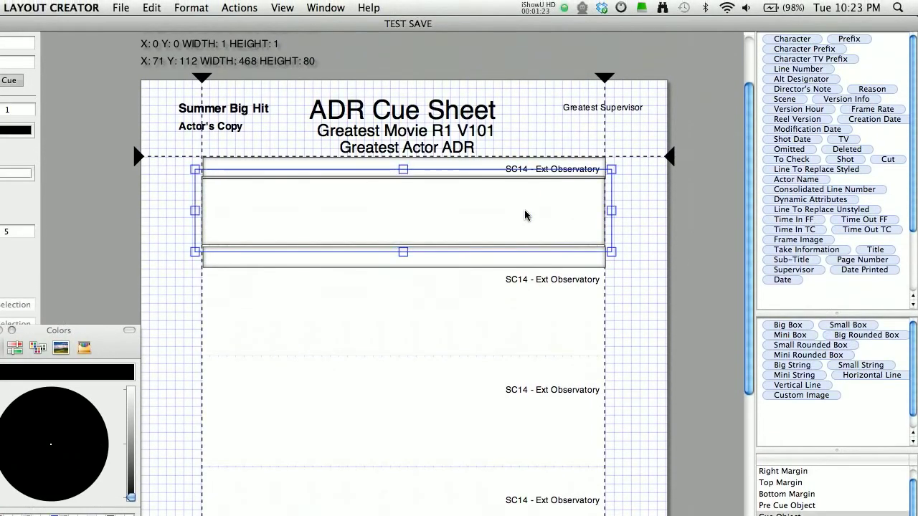
key(Right)
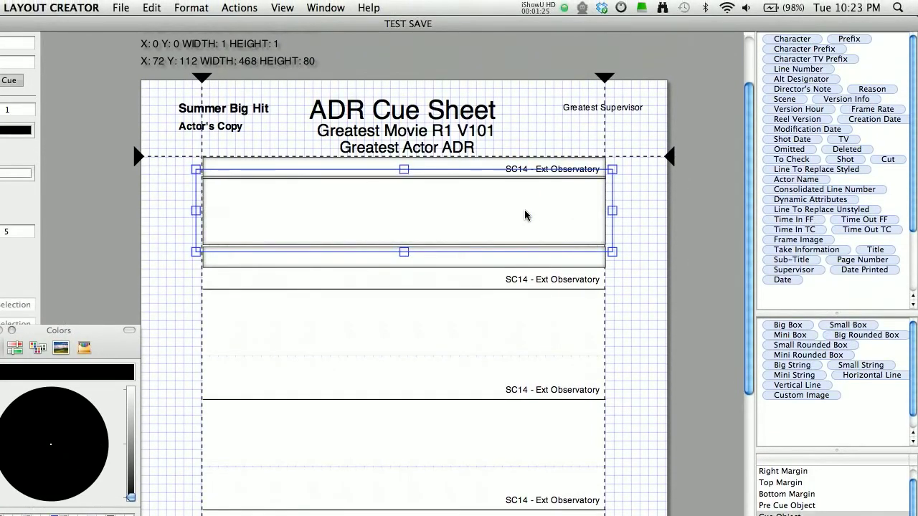
click(736, 224)
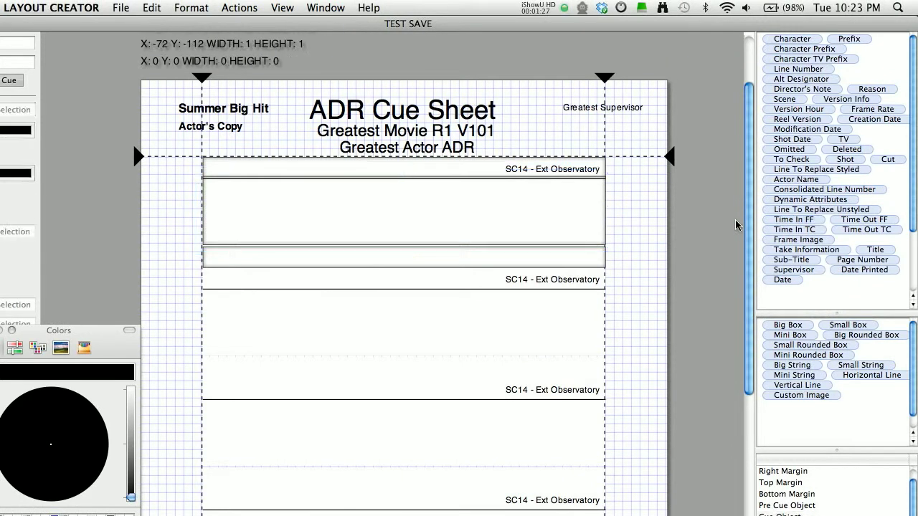
Step: Add the Consolidated Line Number field to the cue box's upper left corner at X 72, Y 115
click(779, 220)
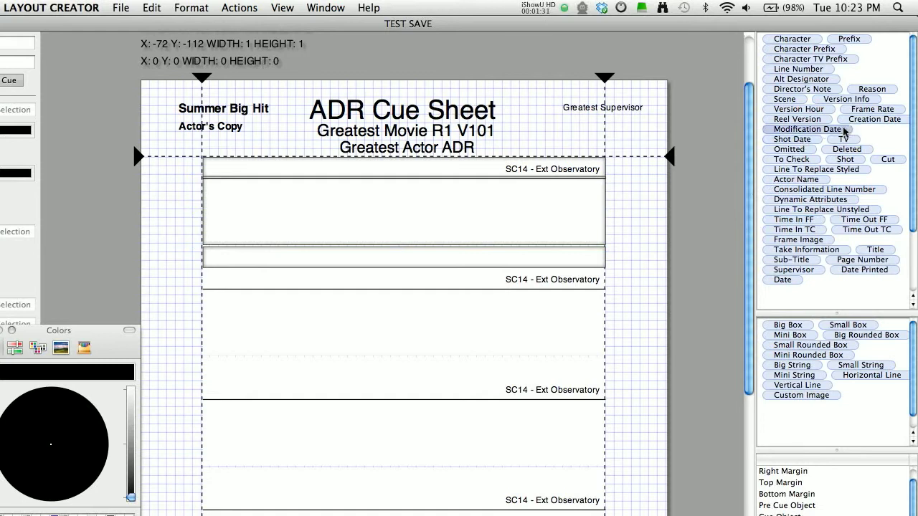
click(795, 191)
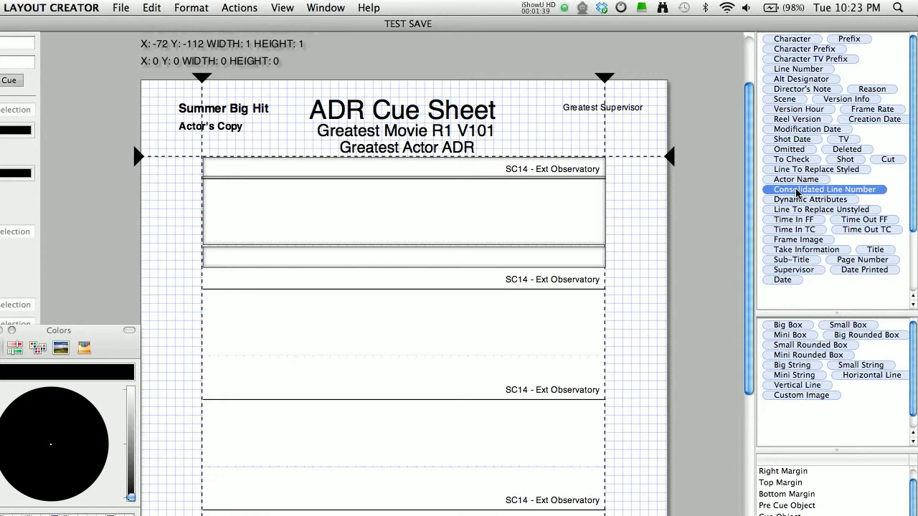
drag(797, 192, 284, 192)
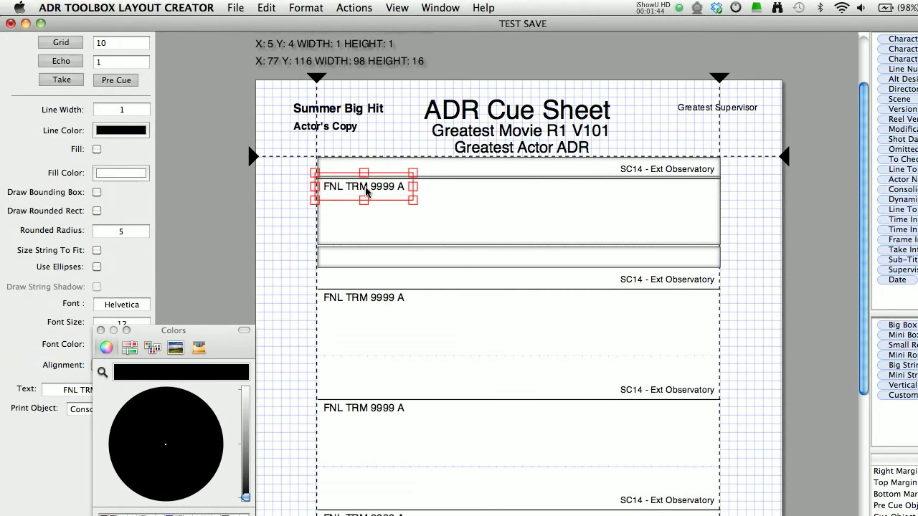
drag(366, 190, 364, 192)
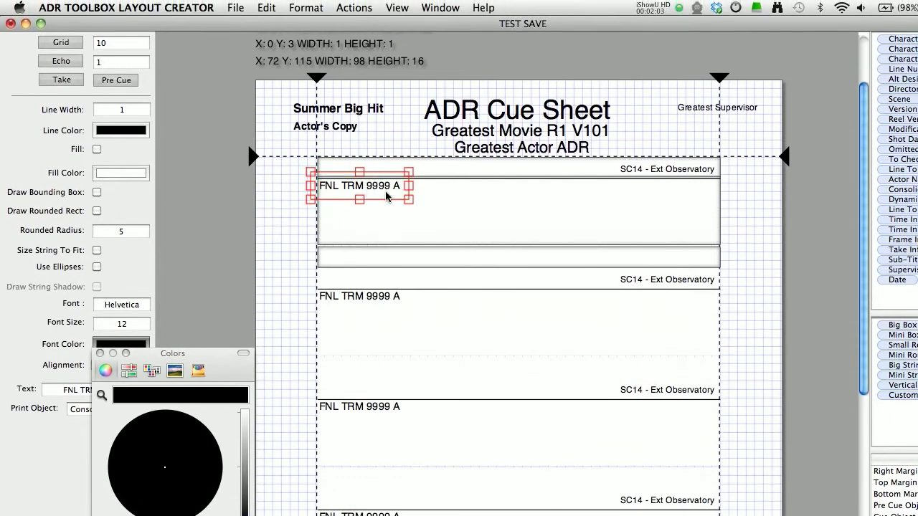
Step: Enable Size String To Fit for the line number text and resize its frame to 95 by 15
click(96, 251)
mouse_move(408, 202)
mouse_down()
mouse_move(420, 207)
mouse_move(408, 204)
mouse_up()
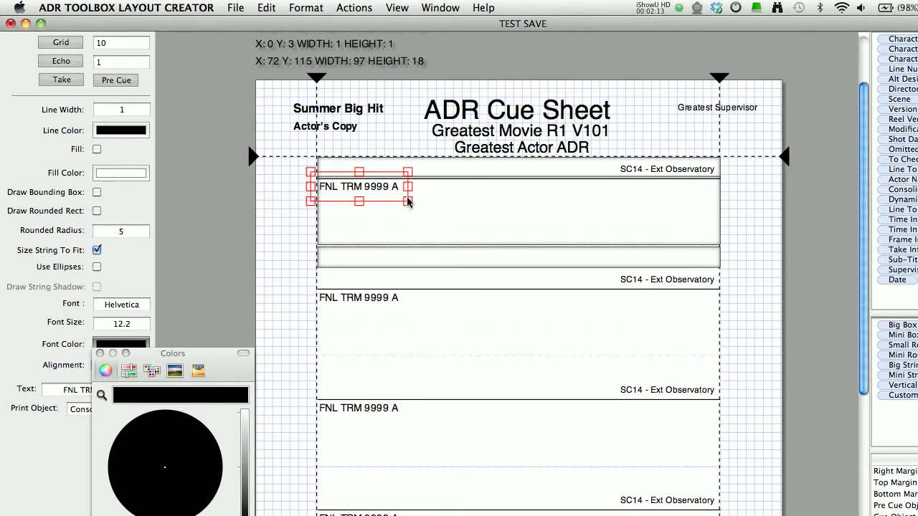
drag(407, 202, 405, 203)
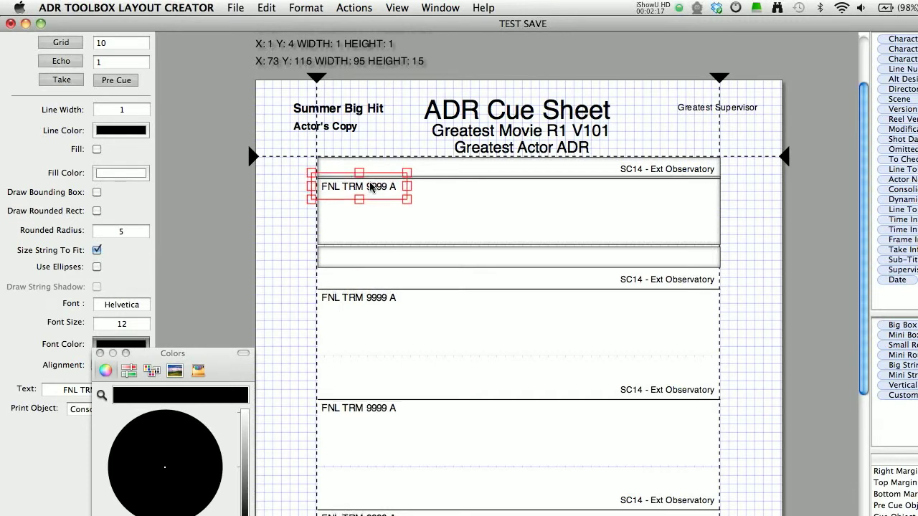
Step: Reposition the note box flush beneath the cue box at X 72, Y 192
click(239, 210)
click(409, 258)
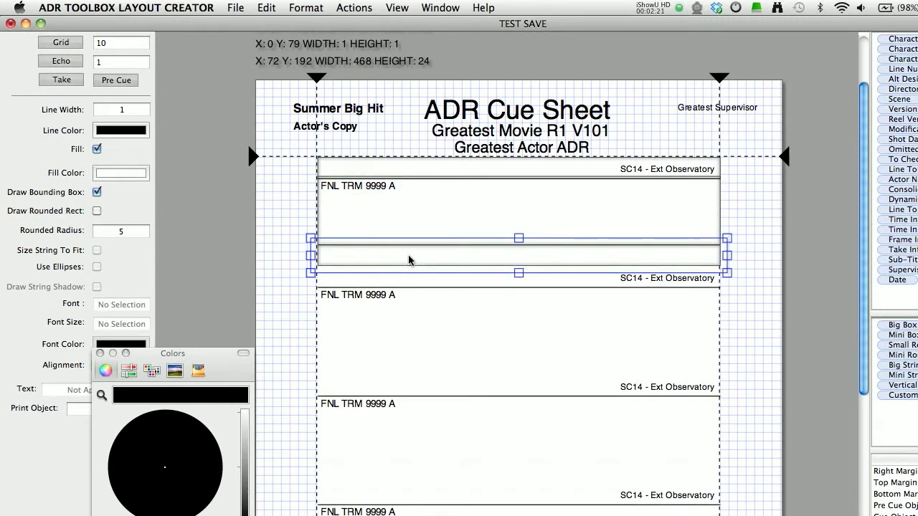
click(293, 213)
Step: Add the Time In FF field beside the consolidated line number in the cue box, at X 200, Y 115
click(368, 190)
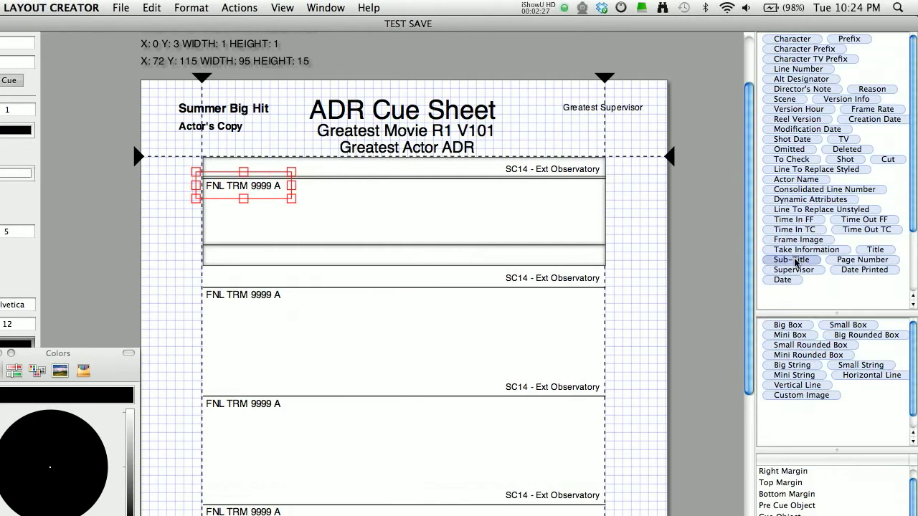
drag(811, 225, 351, 199)
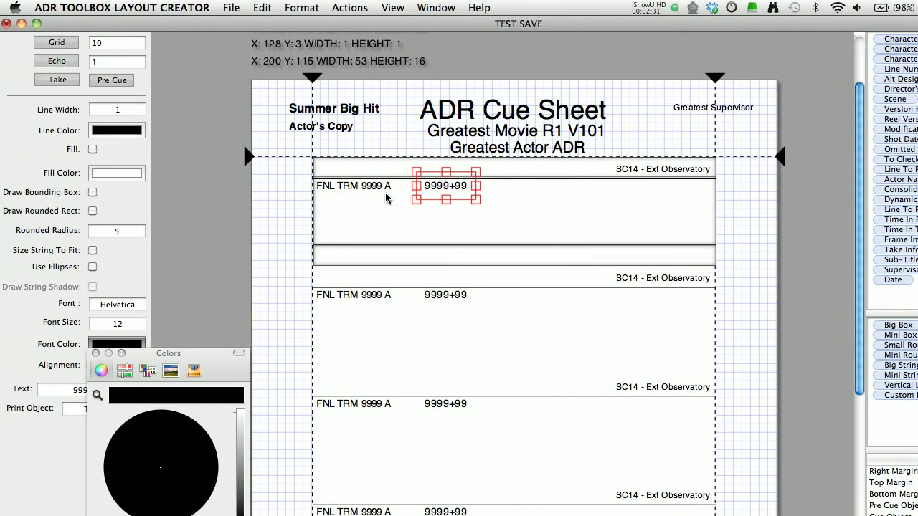
click(382, 188)
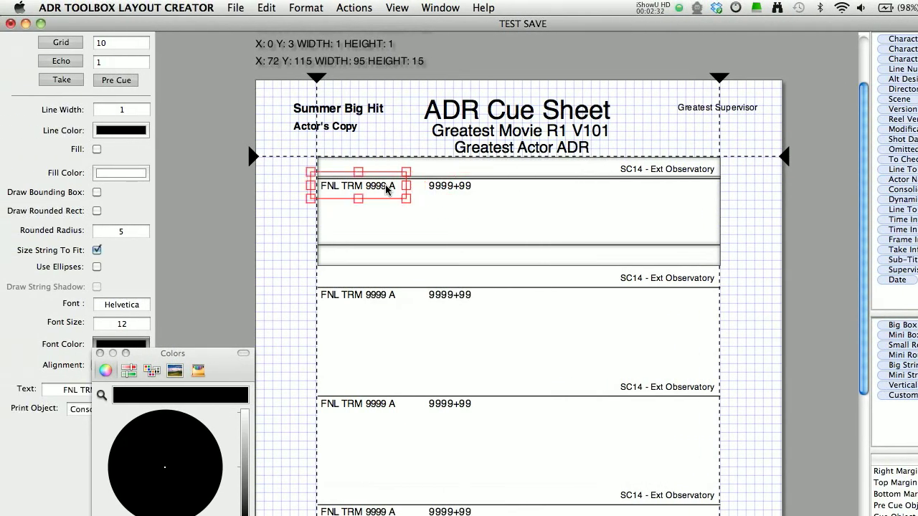
click(447, 188)
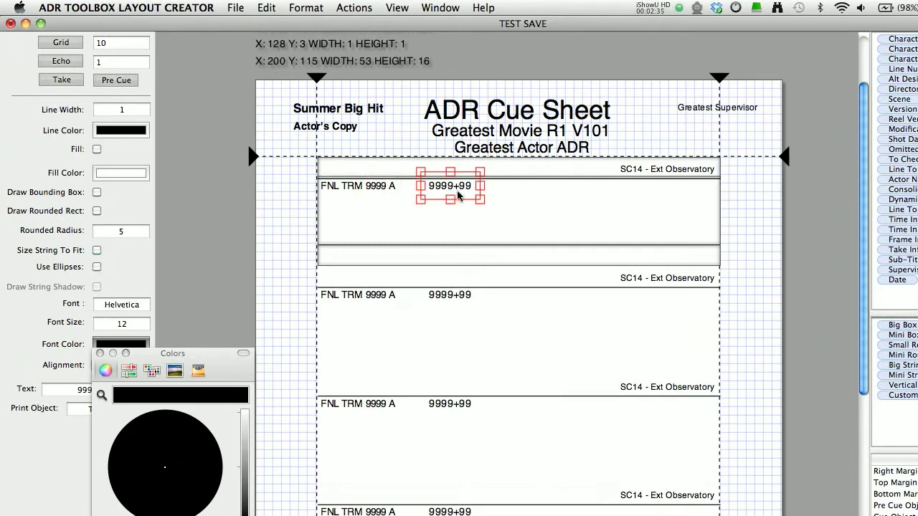
Step: Shift the Time In FF field to X 188 and add the Time Out FF field over it at Y 115
mouse_move(450, 188)
mouse_down()
mouse_move(406, 191)
mouse_move(439, 188)
mouse_up()
drag(865, 222, 428, 221)
drag(373, 222, 393, 198)
key(Left)
key(Up)
key(Up)
key(Up)
key(Up)
key(Up)
key(Up)
key(Up)
key(Up)
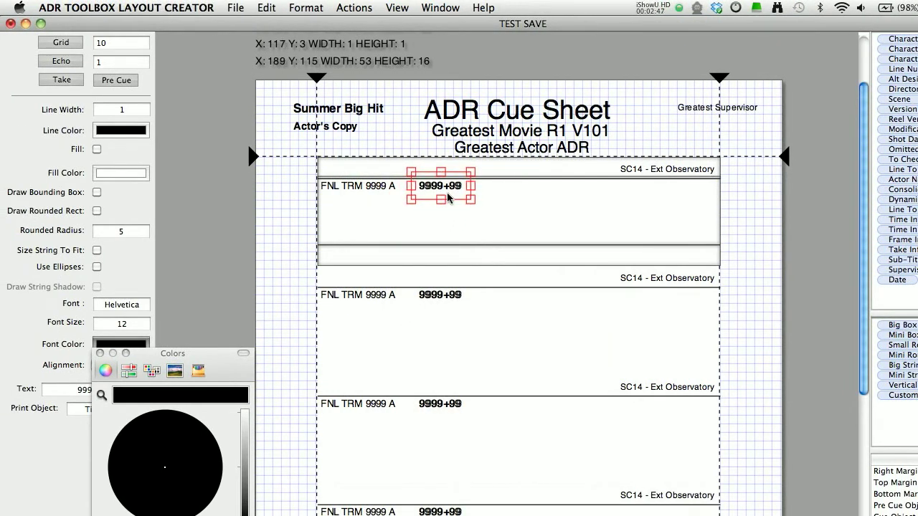
Step: Lower the Time Out FF field to X 188, Y 134, directly beneath the Time In FF field
key(Down)
key(Down)
key(Down)
key(Down)
key(Down)
key(Down)
key(Down)
key(Down)
key(Down)
key(Down)
key(Down)
key(Down)
key(Down)
key(Down)
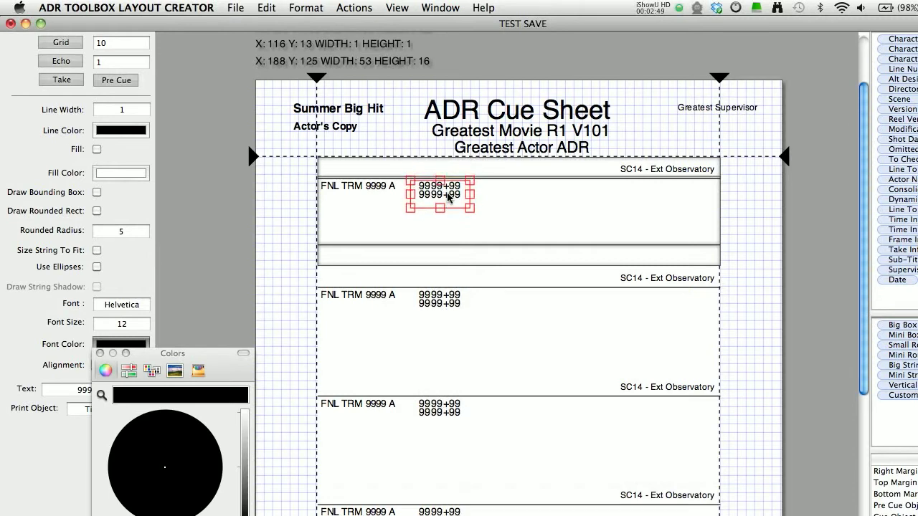
key(Down)
key(Down)
key(Down)
key(Down)
key(Down)
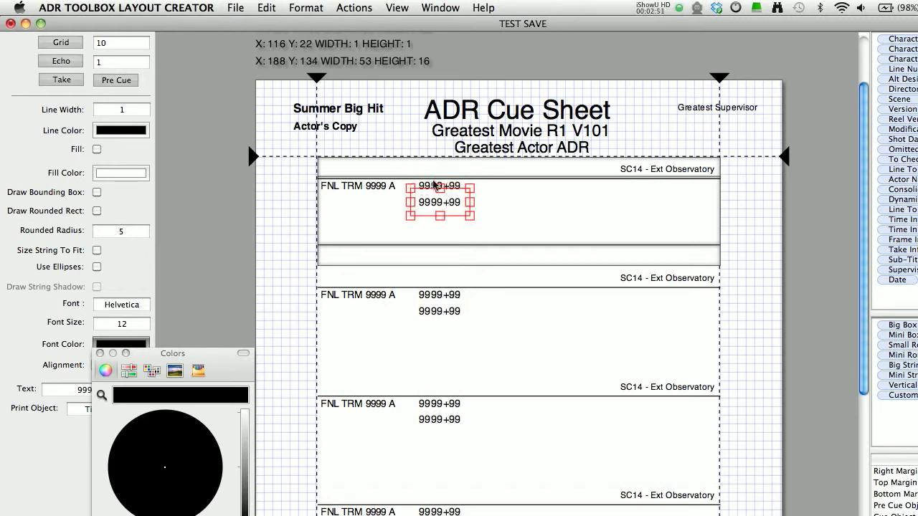
Step: Set the consolidated line number's alignment to Left and shift its frame to X 75
click(408, 144)
click(373, 189)
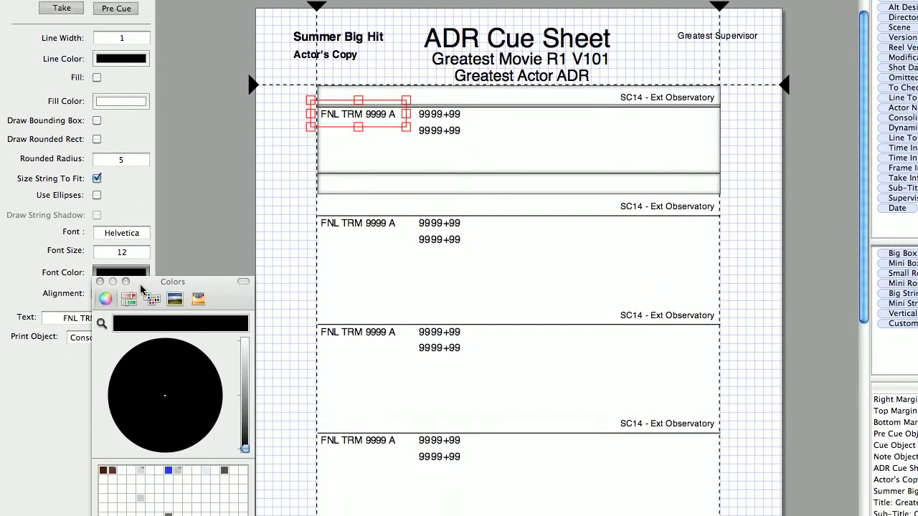
drag(142, 355, 162, 453)
click(136, 246)
click(108, 223)
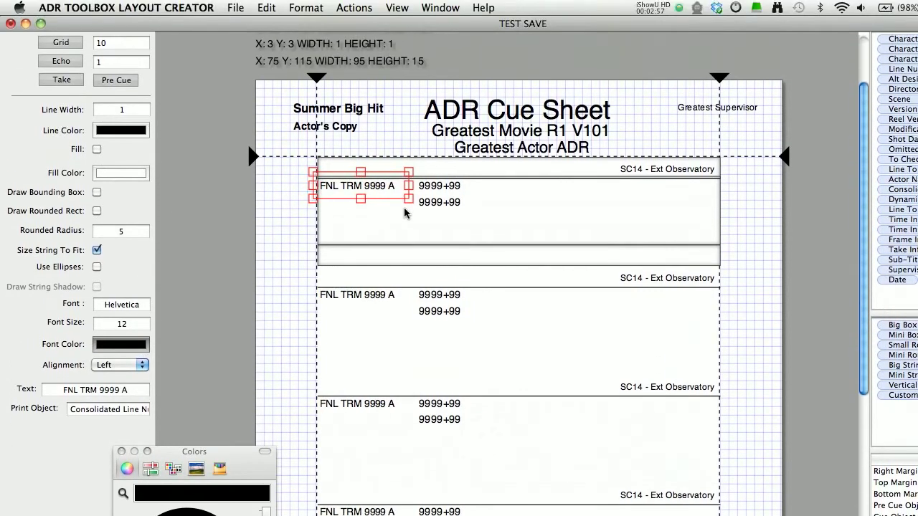
Step: Set the text alignment of both the Time Out FF and Time In FF fields to Left
click(448, 207)
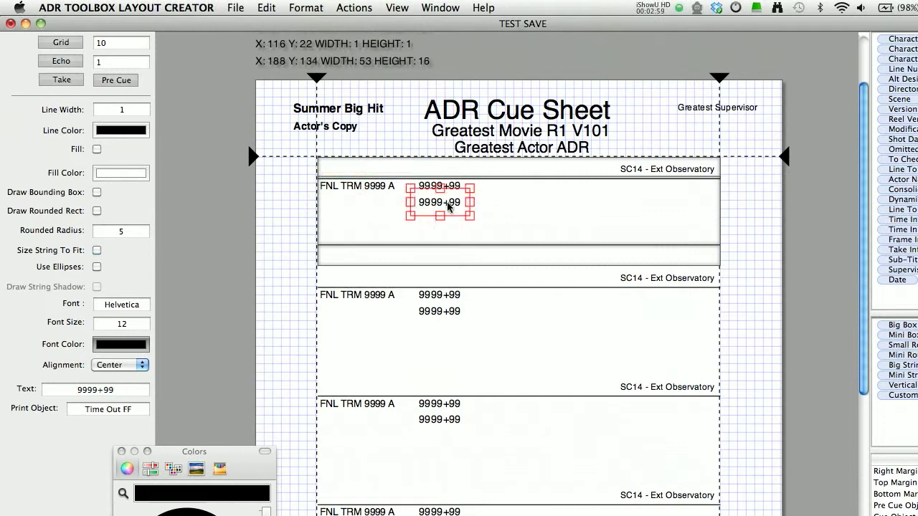
click(120, 365)
click(107, 352)
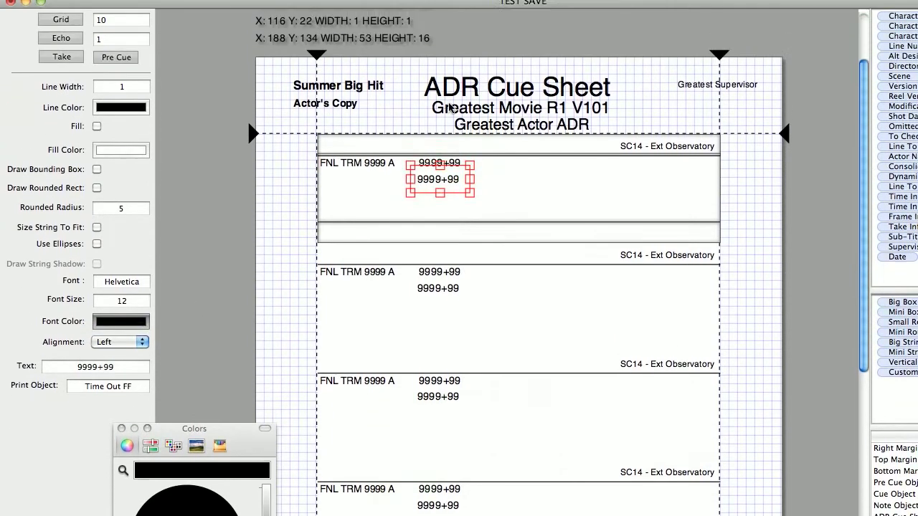
click(430, 147)
click(139, 328)
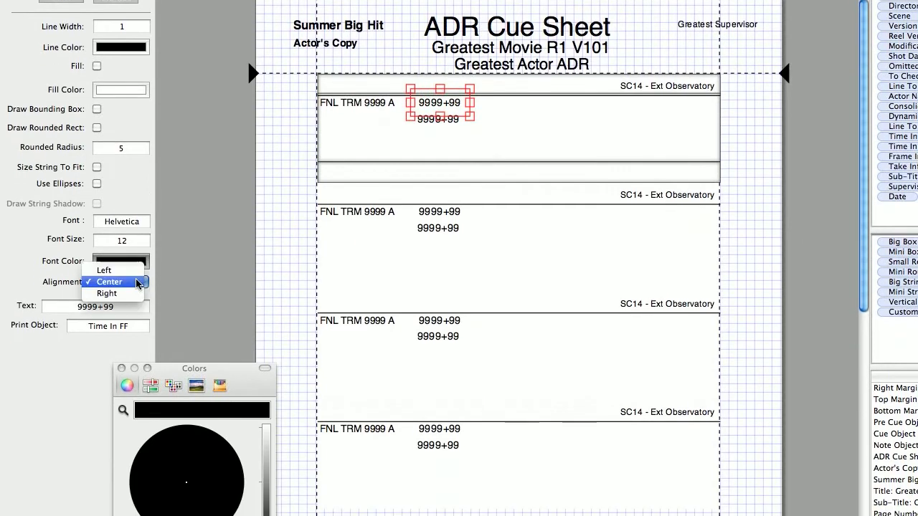
click(105, 273)
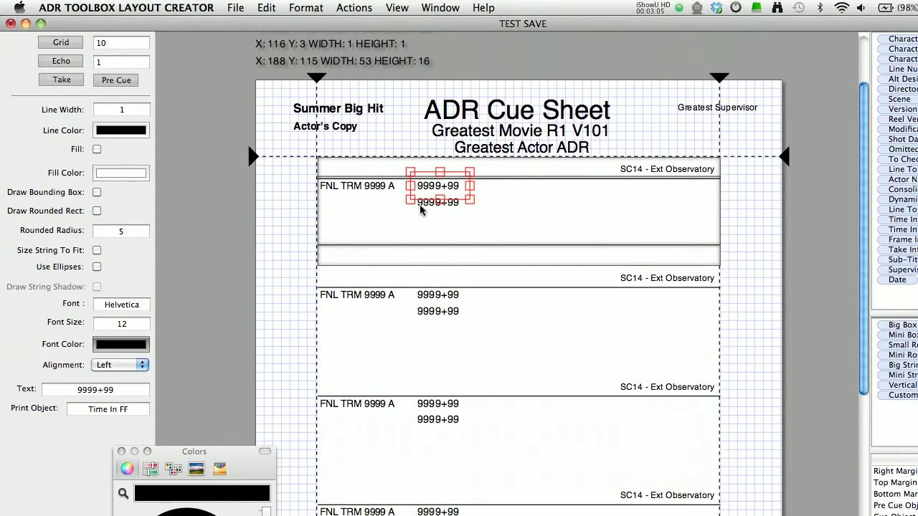
Step: Nudge the Time In FF and Time Out FF fields together 11 units closer to the line number
shift+click(420, 207)
key(Left)
key(Left)
key(Left)
key(Left)
key(Left)
key(Left)
key(Left)
key(Left)
key(Left)
key(Left)
key(Left)
click(398, 86)
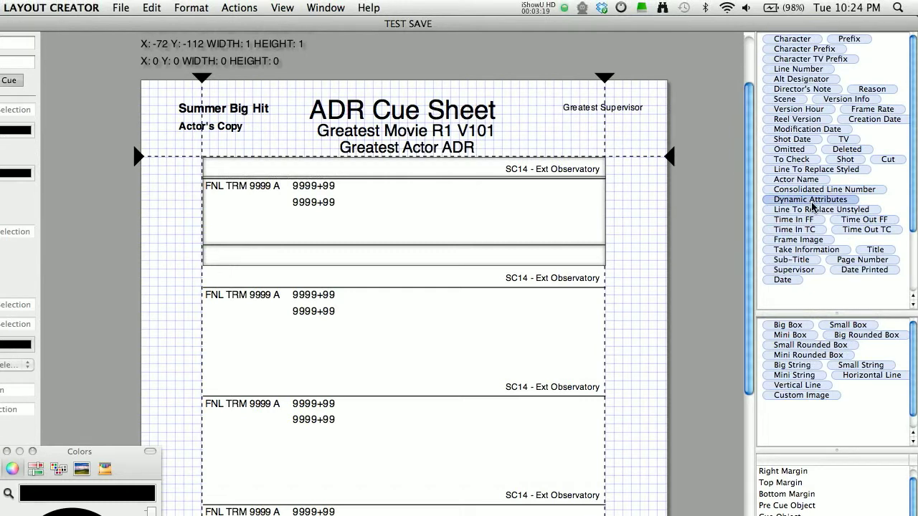
Step: Add the Line To Replace Styled field beside the time fields at X 227, Y 115, and size it to 241 by 77
drag(816, 170, 455, 209)
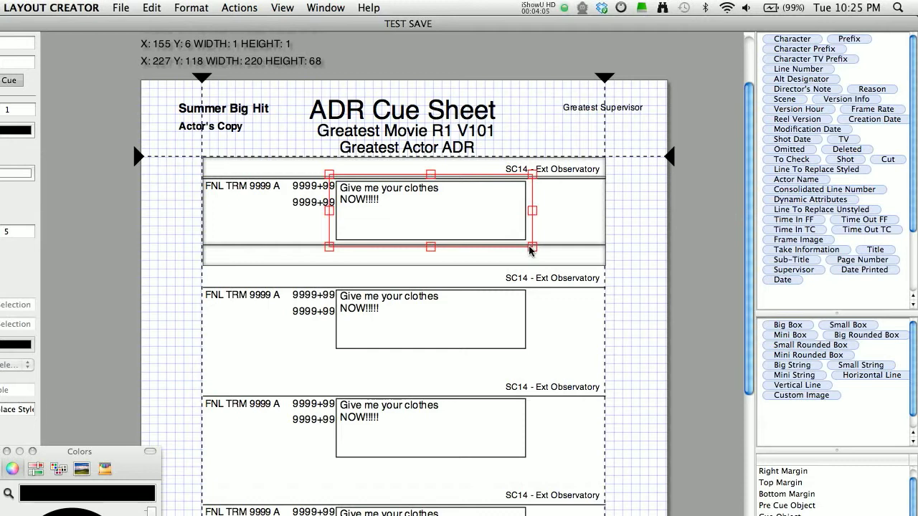
drag(531, 250, 550, 253)
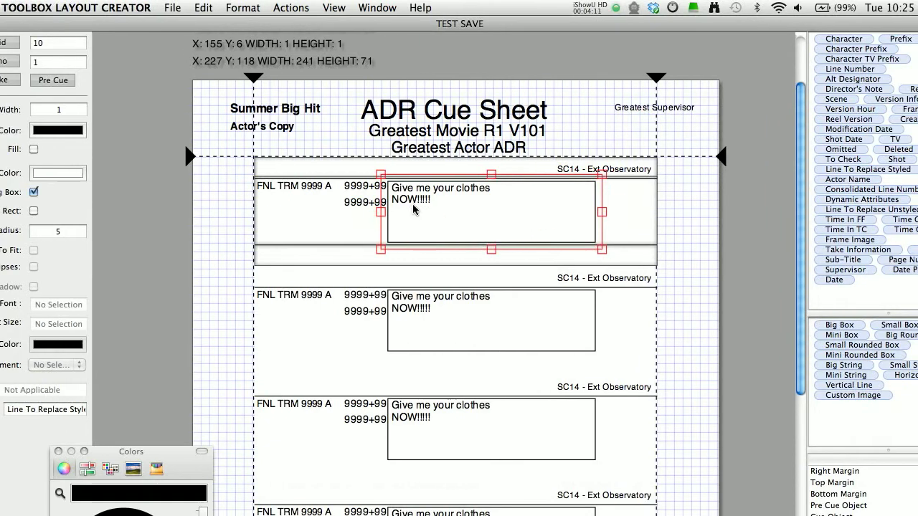
key(Up)
key(Up)
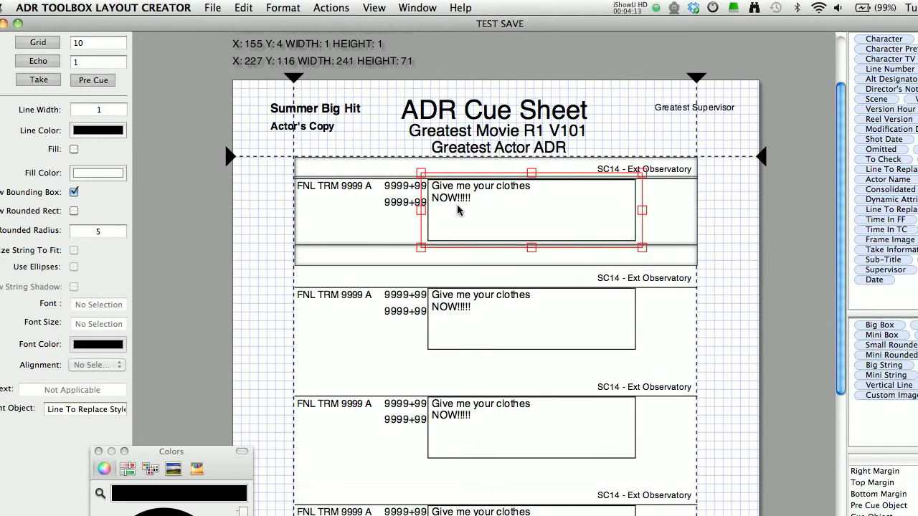
key(Up)
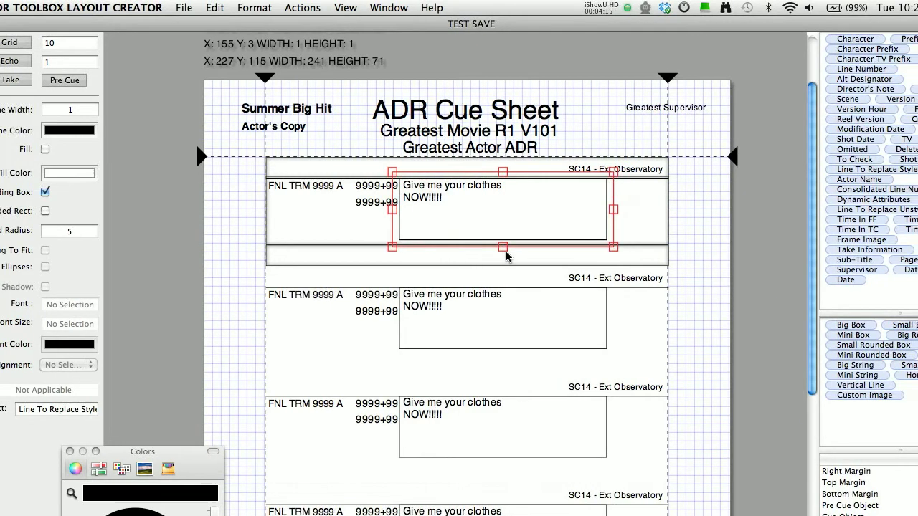
drag(502, 246, 502, 252)
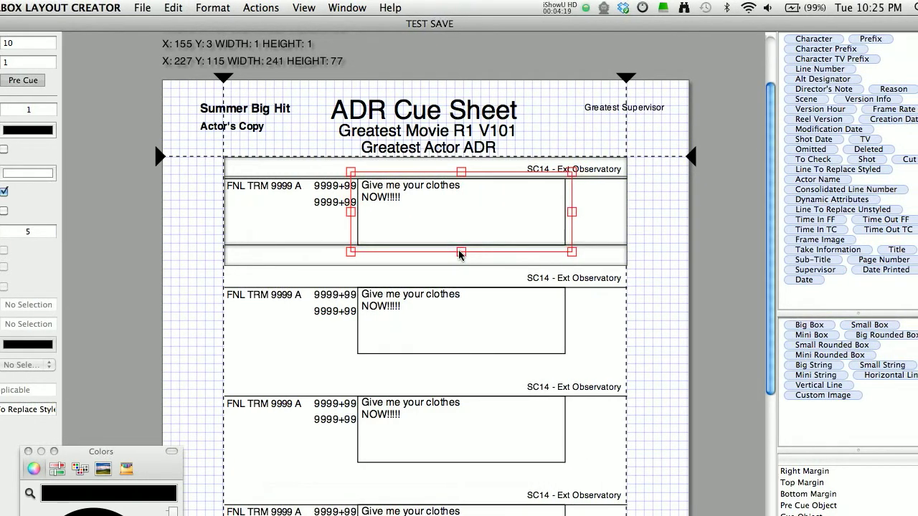
Step: Examine how the lower edge of the Line To Replace Styled box meets the cue box's bottom border
key(super+equal)
key(super+equal)
key(super+equal)
key(super+equal)
key(super+equal)
scroll(459, 250, up, 4)
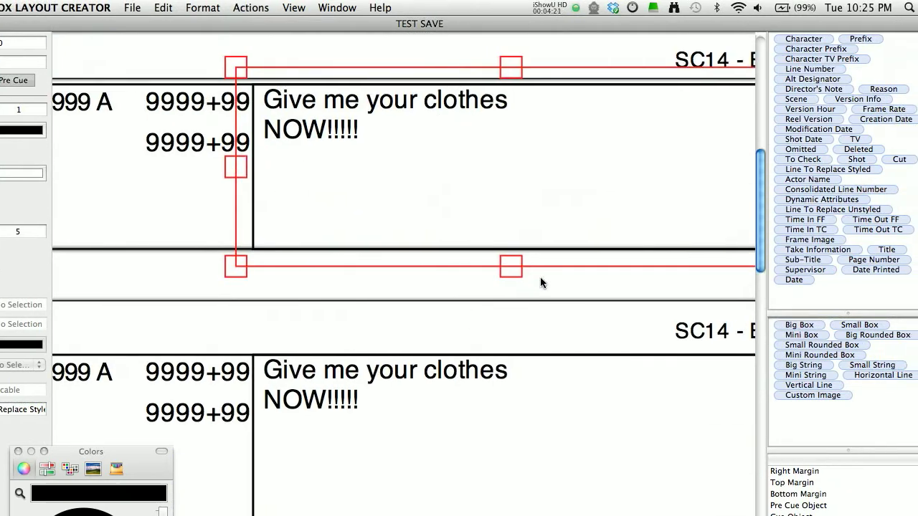
mouse_move(512, 267)
mouse_down()
mouse_move(512, 278)
mouse_move(512, 263)
mouse_up()
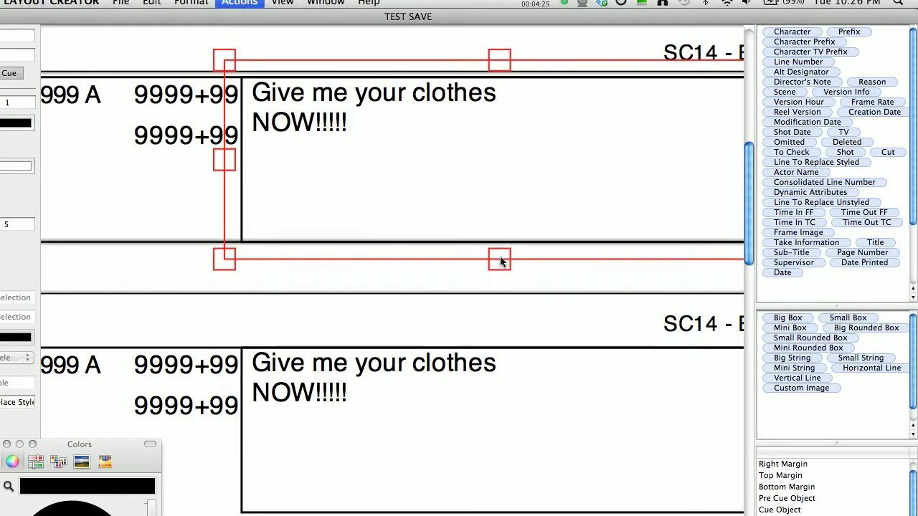
key(super+minus)
key(super+minus)
key(super+minus)
key(super+minus)
key(super+minus)
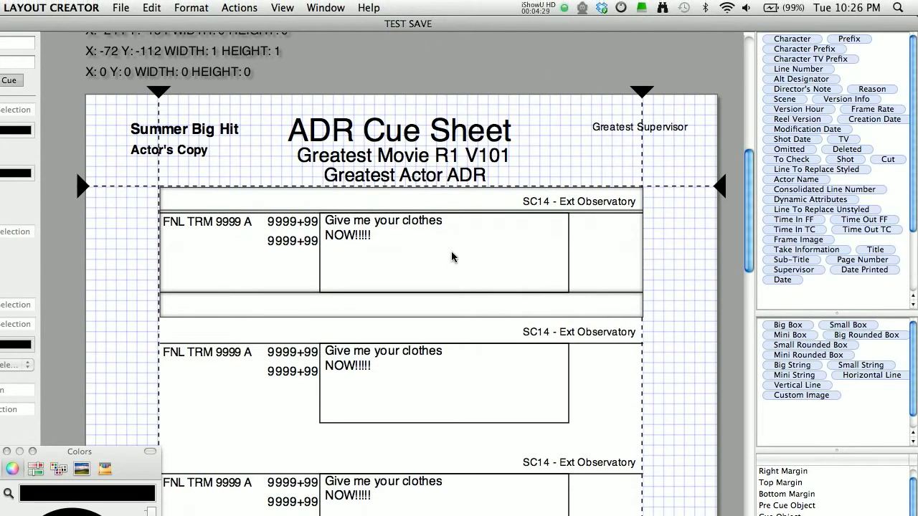
Step: Move the Line To Replace Styled box to X 230 and reduce its width to 214
click(452, 257)
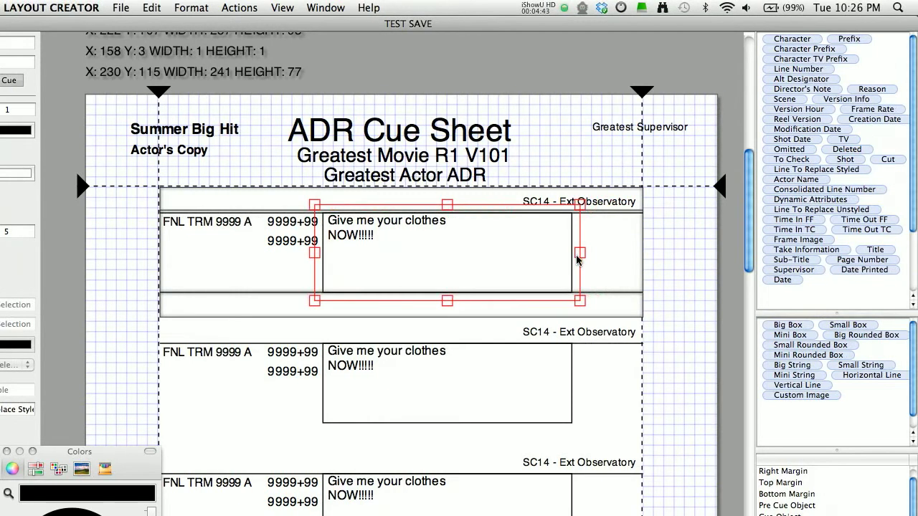
drag(572, 257, 551, 256)
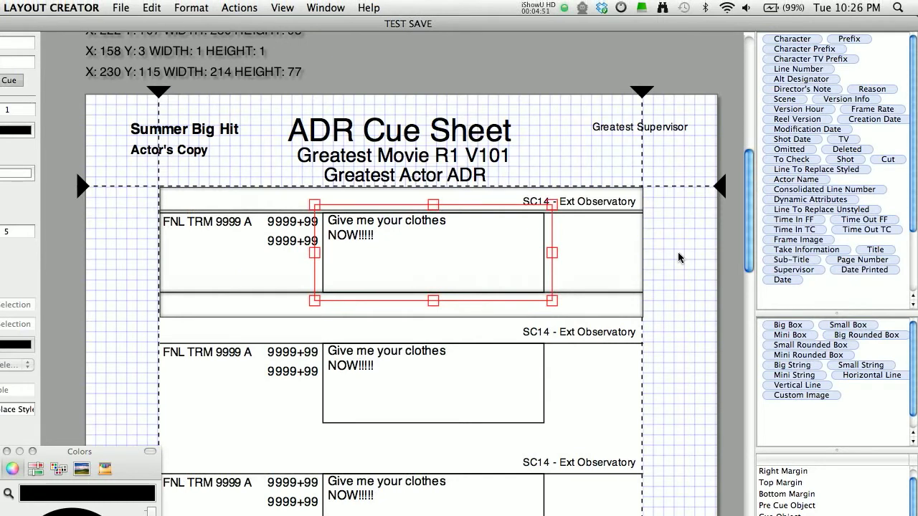
click(700, 256)
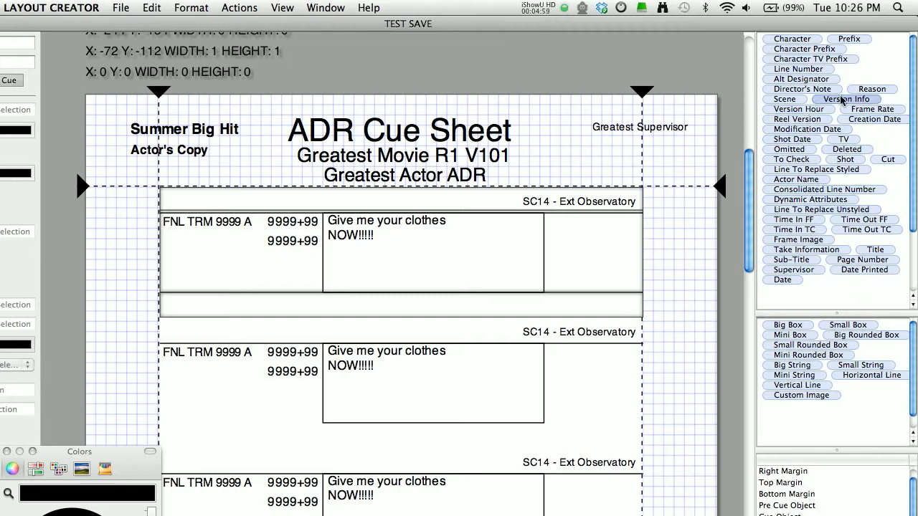
Step: Add the Reason field to the right of the line text, enable its bounding box, and position it at X 444, Y 115
drag(858, 87, 616, 233)
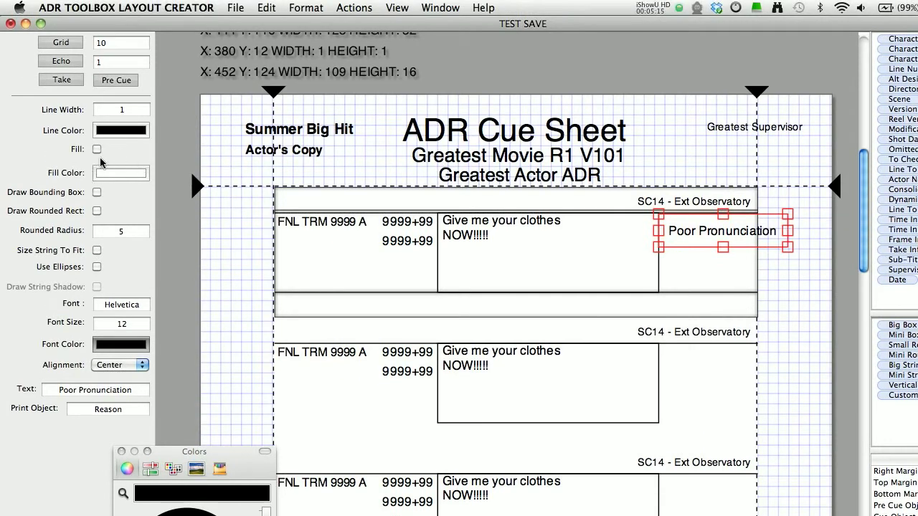
click(97, 193)
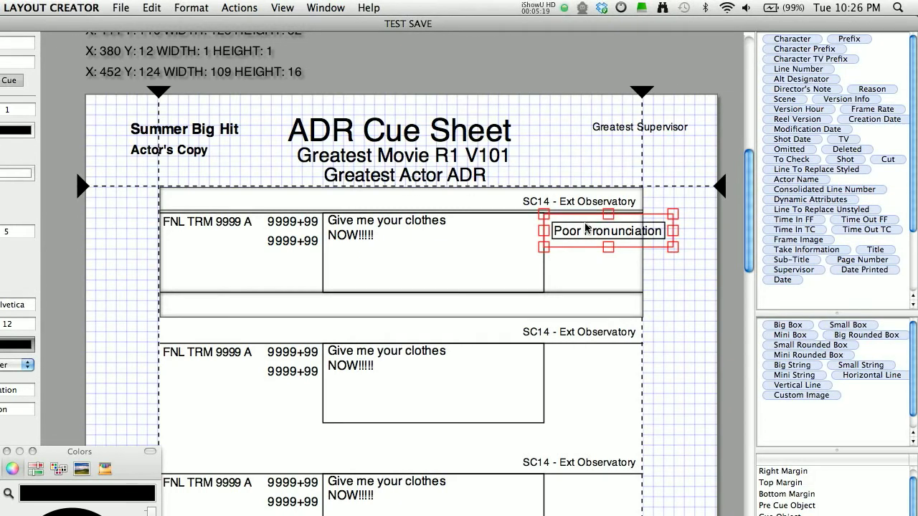
drag(699, 225, 696, 219)
drag(581, 220, 578, 217)
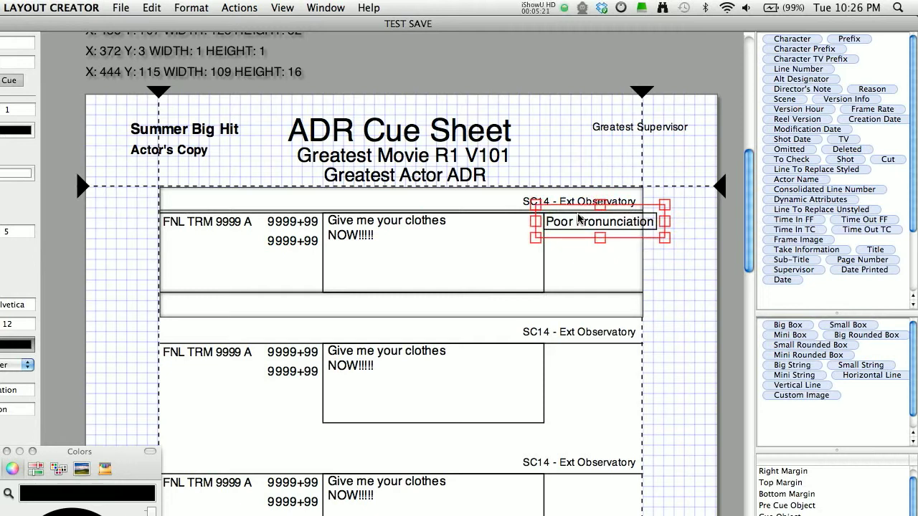
Step: Resize the Reason field to 95 by 15 and enable Size String To Fit and Use Ellipses for it
mouse_move(664, 236)
mouse_down()
mouse_move(547, 229)
mouse_move(650, 244)
mouse_move(649, 235)
mouse_up()
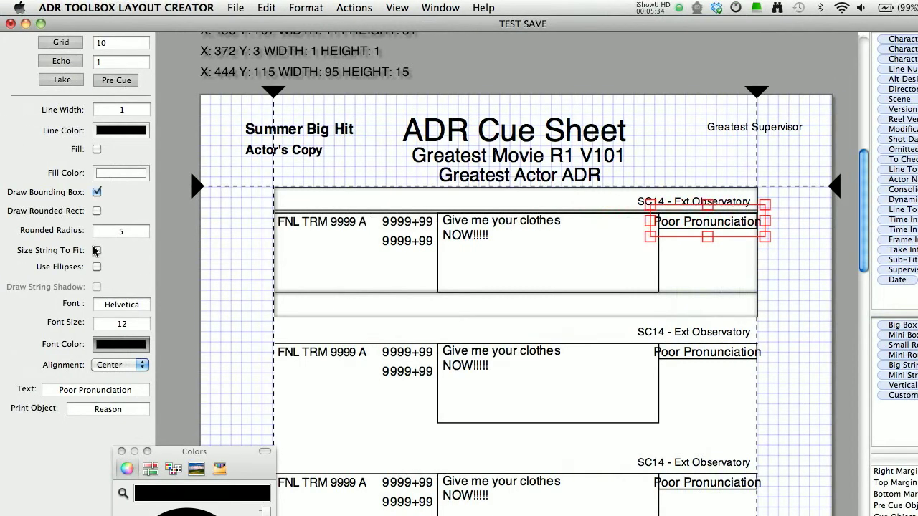
click(0, 252)
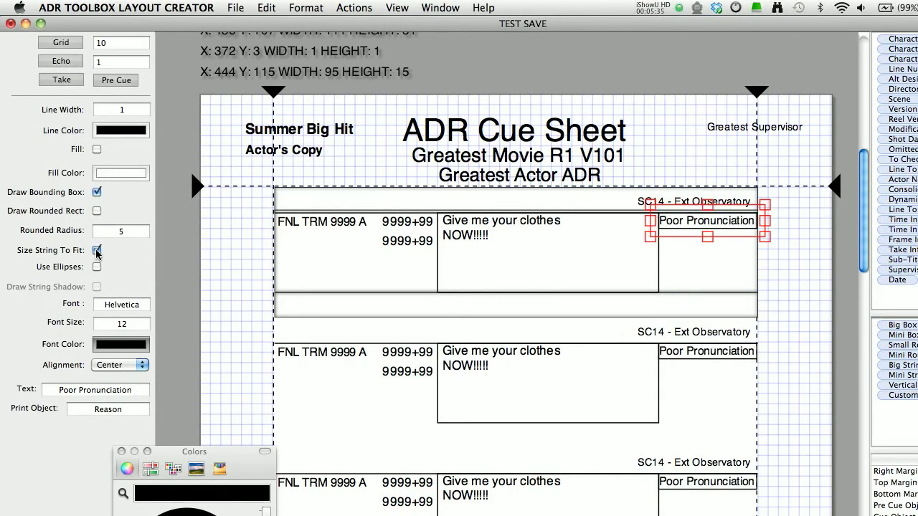
click(97, 267)
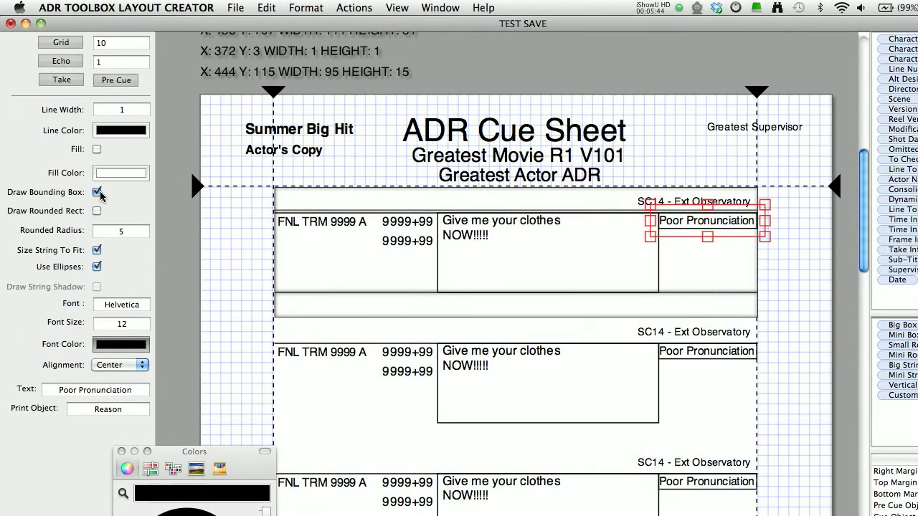
Step: Turn off Draw Bounding Box for both the Reason field and the Line To Replace Styled field
click(97, 192)
click(502, 236)
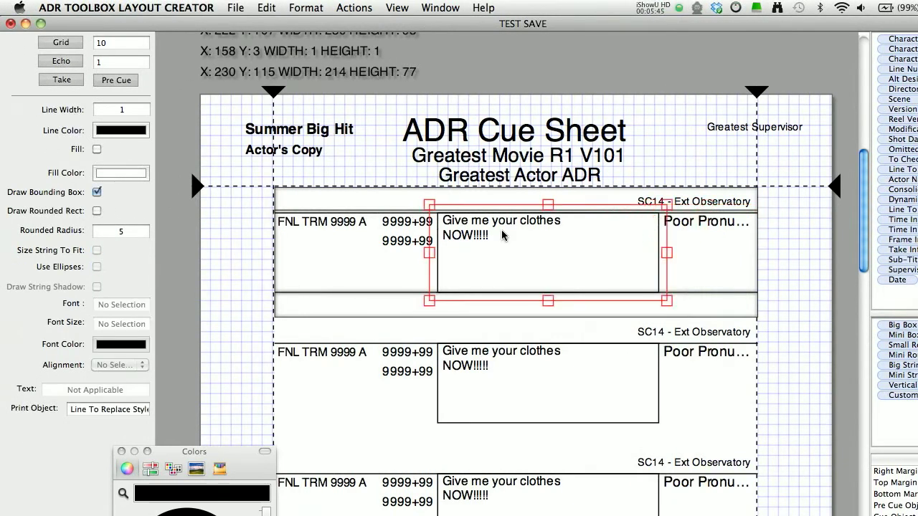
click(97, 193)
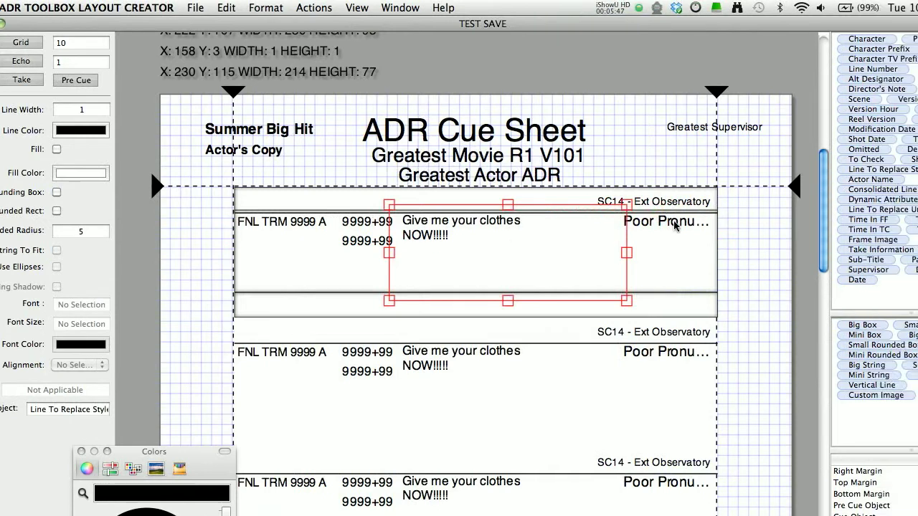
Step: Reduce the Reason field's height to 10 and reposition it at X 444, Y 118
click(739, 225)
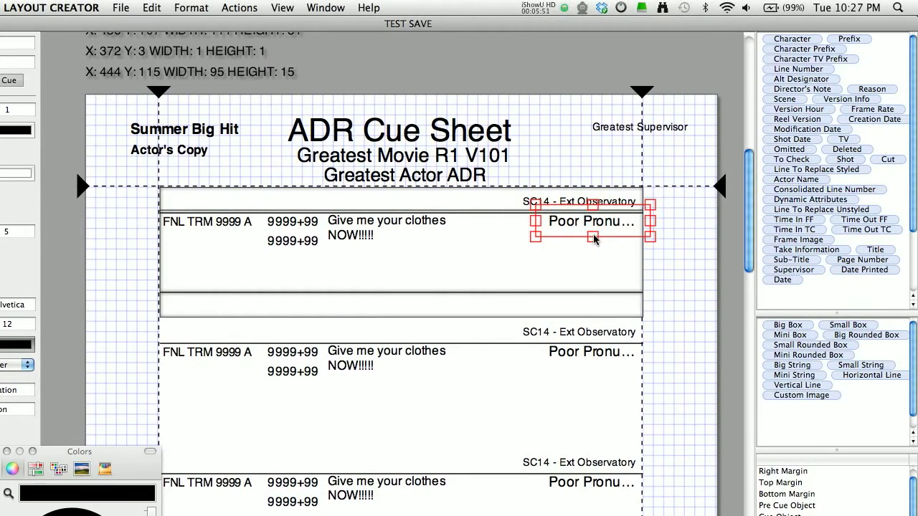
drag(667, 234, 667, 231)
drag(593, 232, 592, 230)
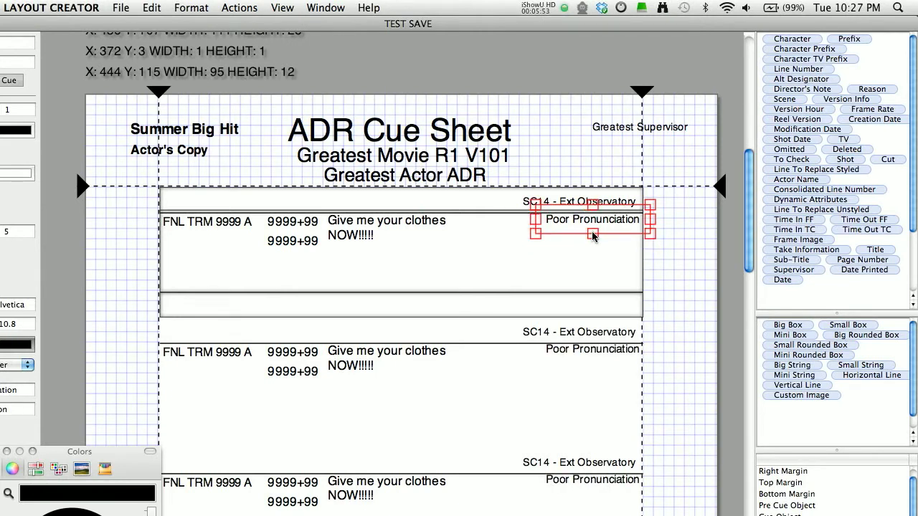
key(Down)
key(Down)
key(Down)
key(Down)
key(Down)
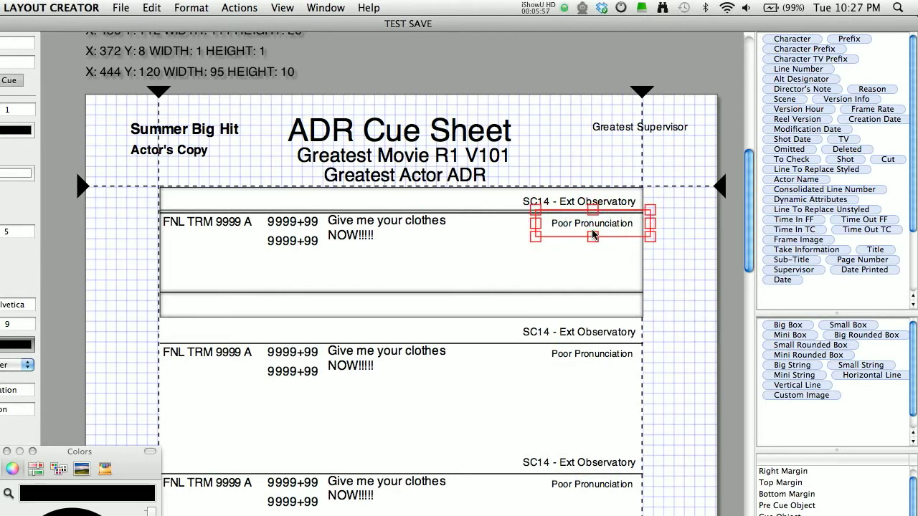
key(Up)
key(Up)
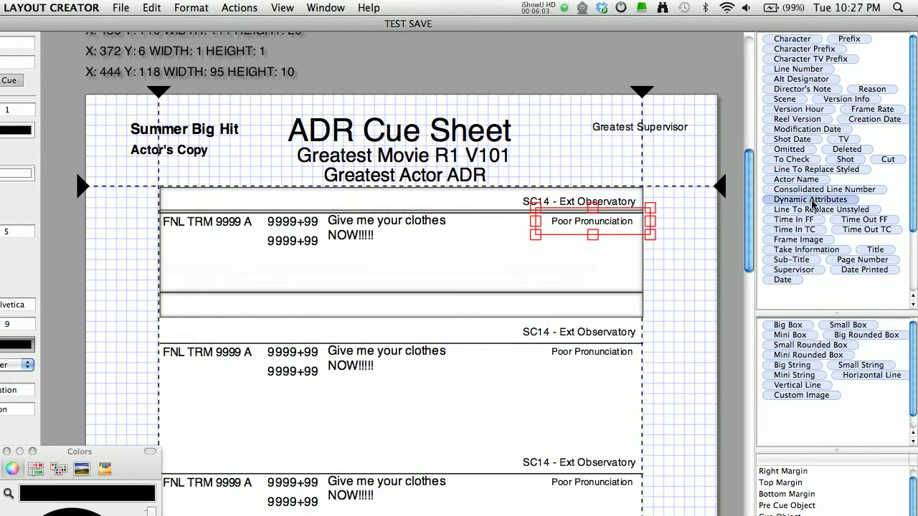
Step: Add the Director's Note field beneath the Reason field at X 453, Y 133, with Size String To Fit and Use Ellipses enabled
drag(802, 89, 606, 241)
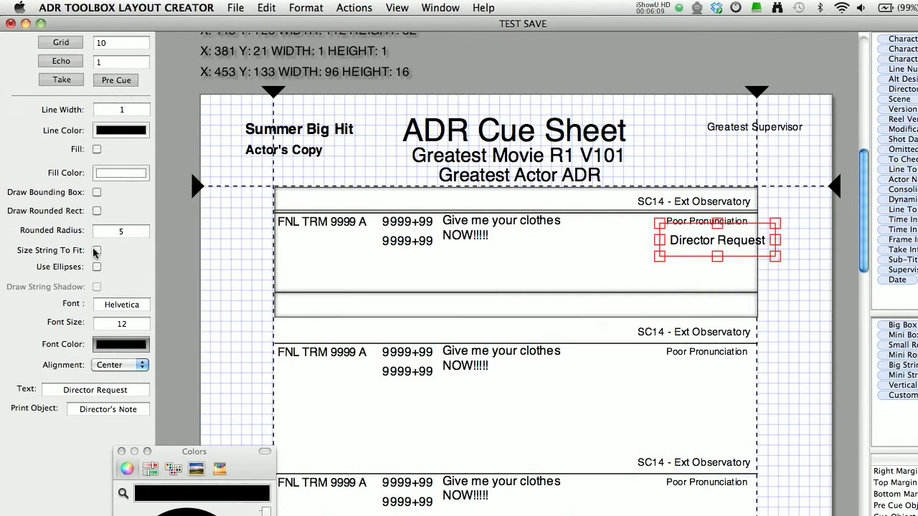
click(96, 250)
click(97, 267)
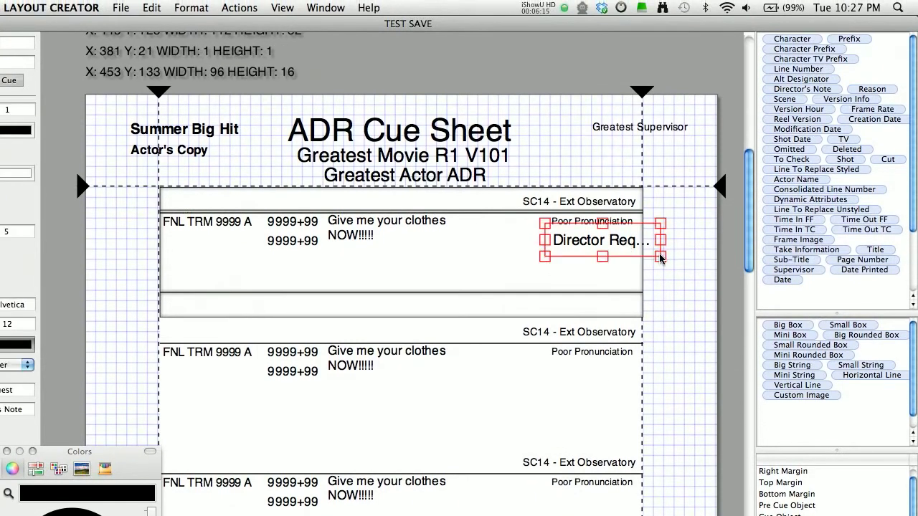
Step: Shrink the Director's Note field to 90 by 11 and set both it and the Reason field to left alignment
drag(660, 257, 652, 249)
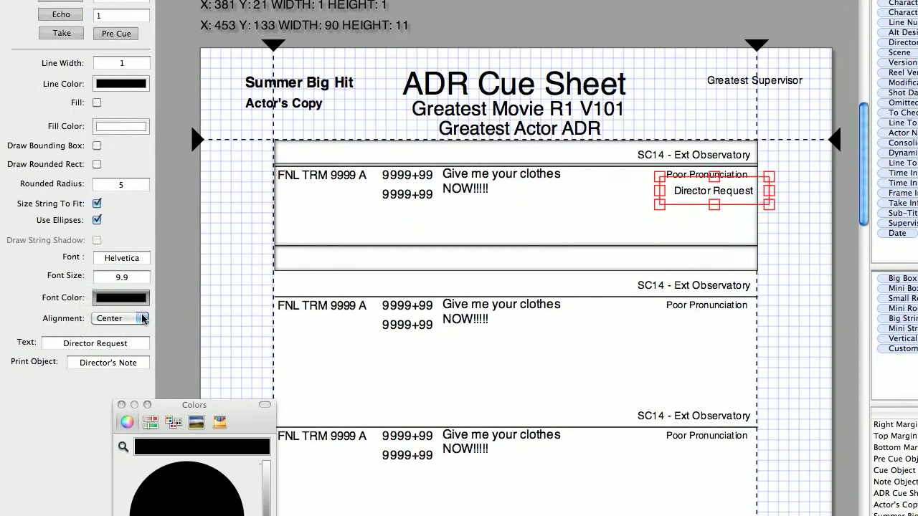
click(28, 365)
click(22, 354)
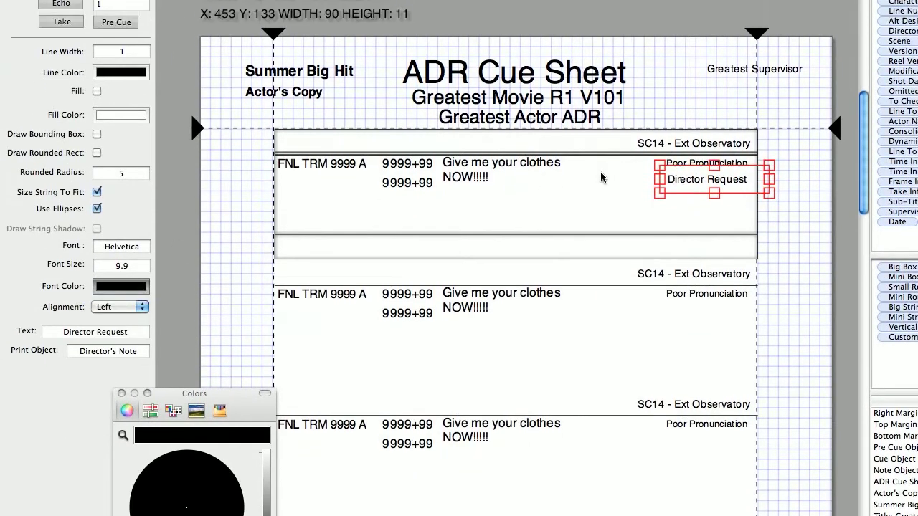
click(706, 163)
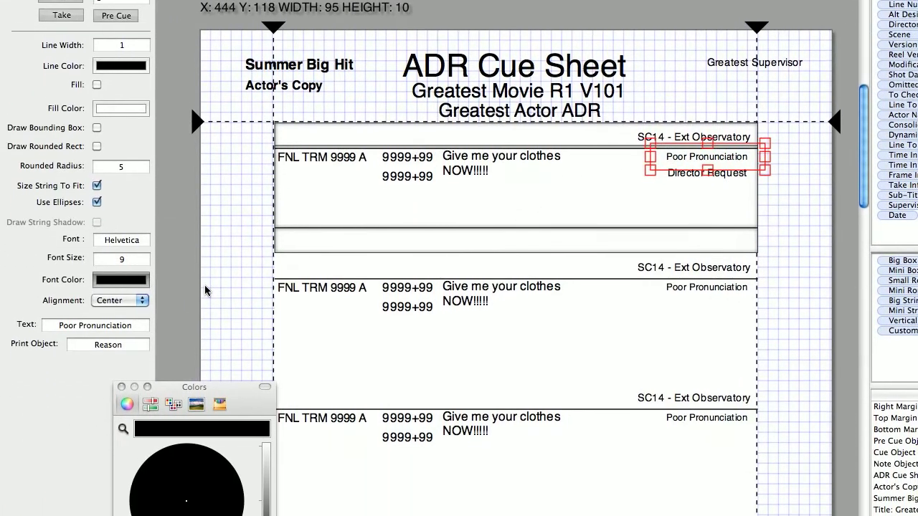
click(138, 300)
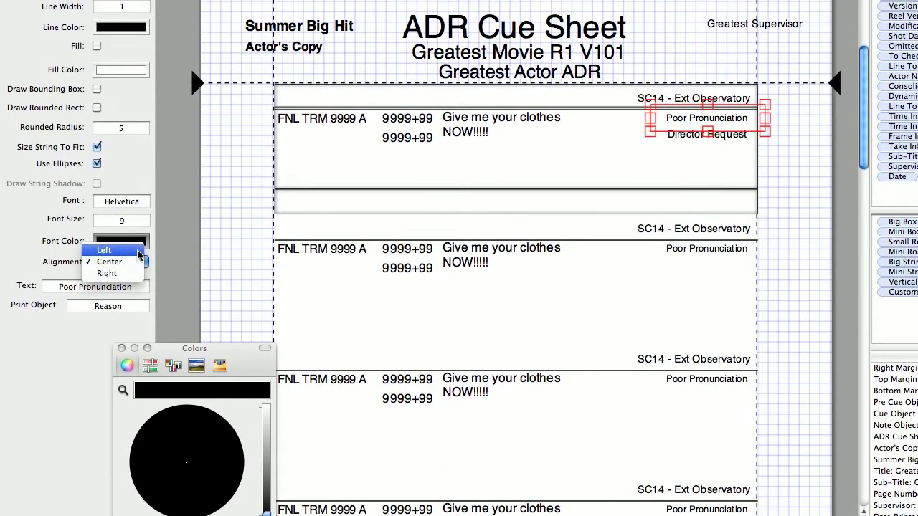
click(137, 252)
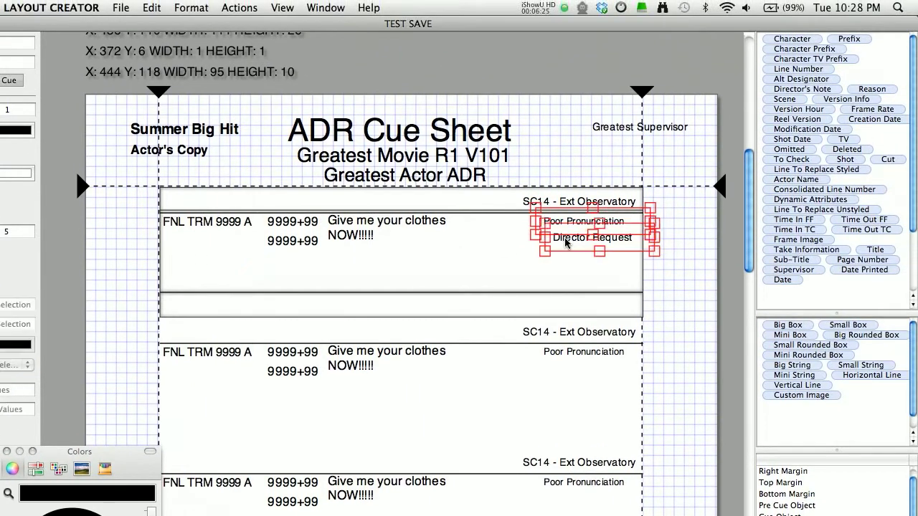
Step: Line up the Director's Note field's left edge with the Reason field and shift both fields to X 446
click(698, 247)
drag(606, 241, 595, 239)
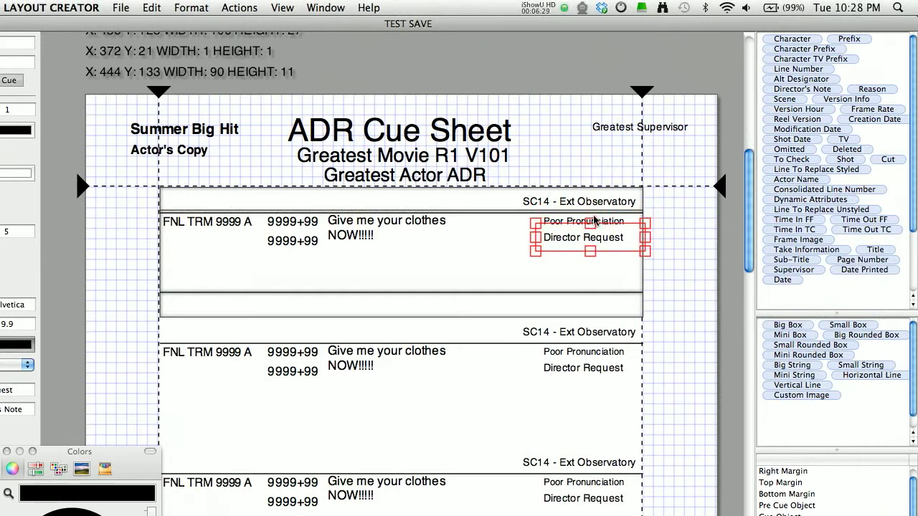
shift+click(603, 222)
key(Right)
key(Right)
key(Right)
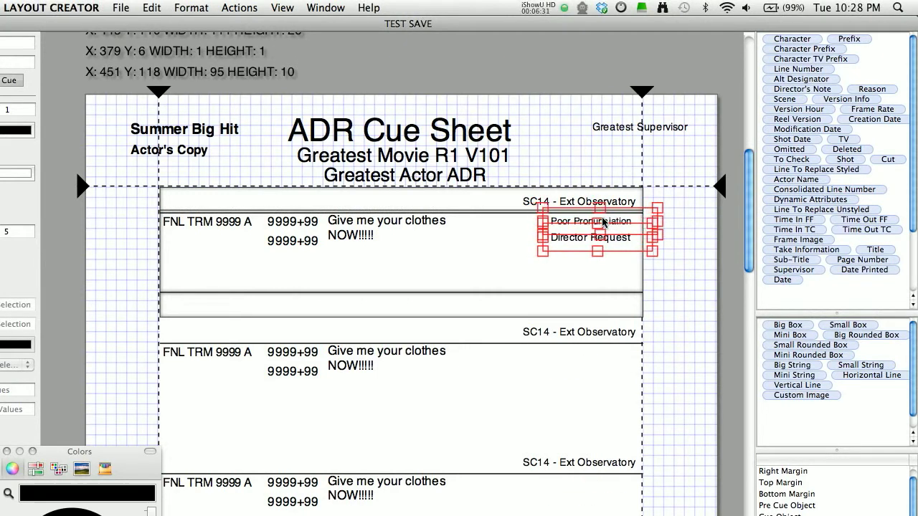
key(Left)
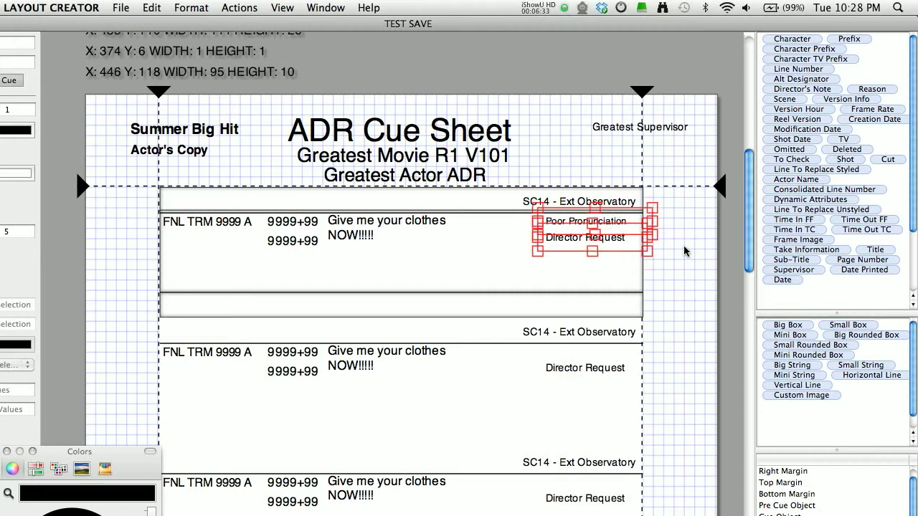
click(677, 247)
Step: Resize the Reason field to a width of 84 and the Director's Note field to 82 by 10
click(614, 231)
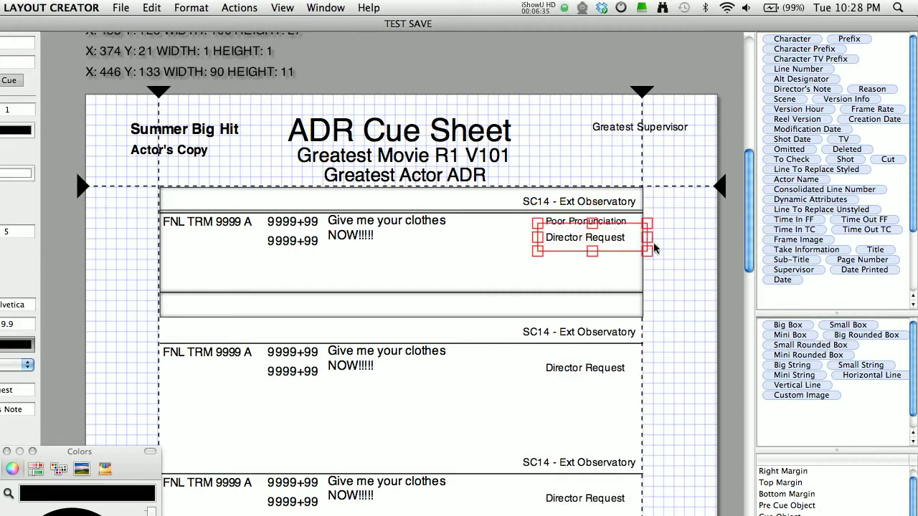
drag(646, 239, 642, 222)
click(602, 224)
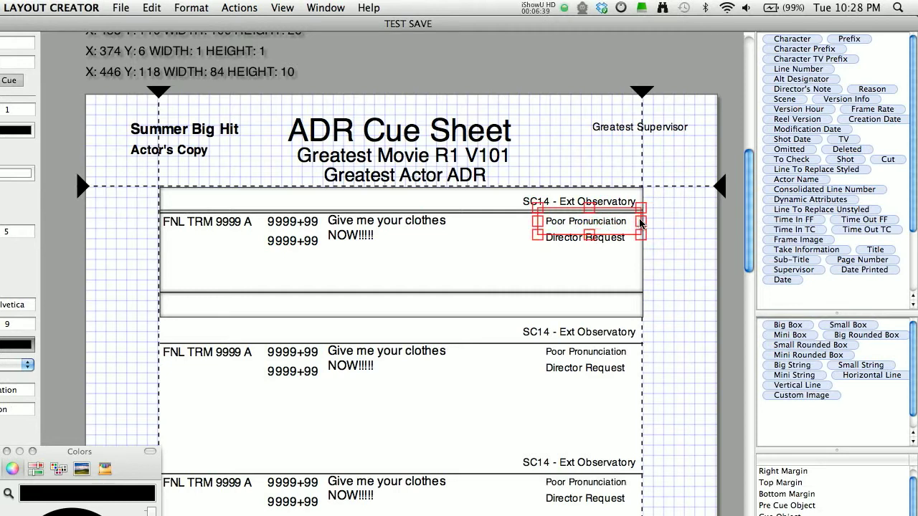
click(578, 239)
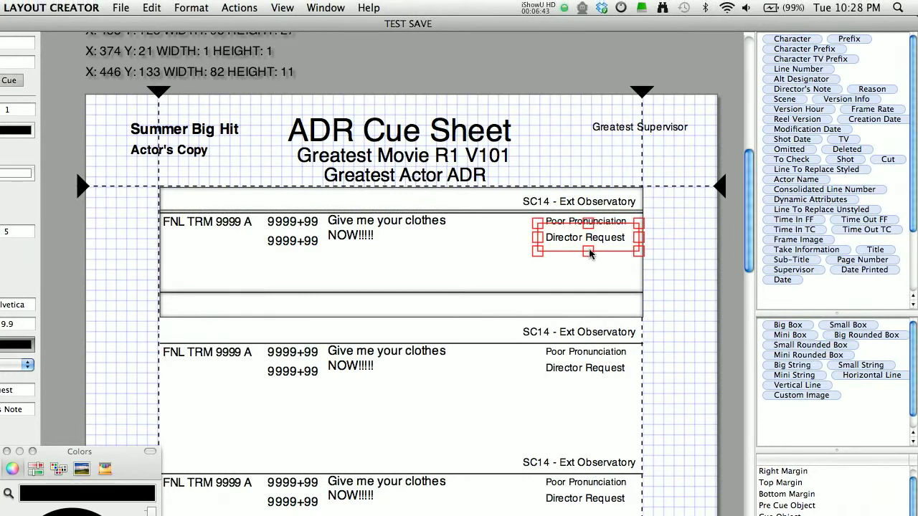
drag(589, 252, 589, 252)
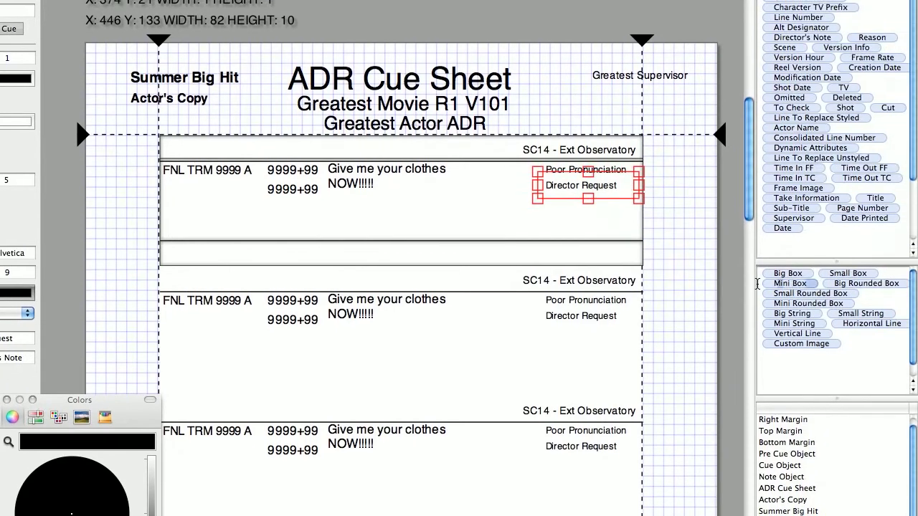
click(675, 255)
Step: Add a horizontal line 91 wide at Y 130, between the Reason and Director's Note fields
key(super+plus)
scroll(675, 256, up, 5)
scroll(675, 256, right, 10)
scroll(675, 256, down, 3)
scroll(675, 256, left, 4)
scroll(675, 256, up, 5)
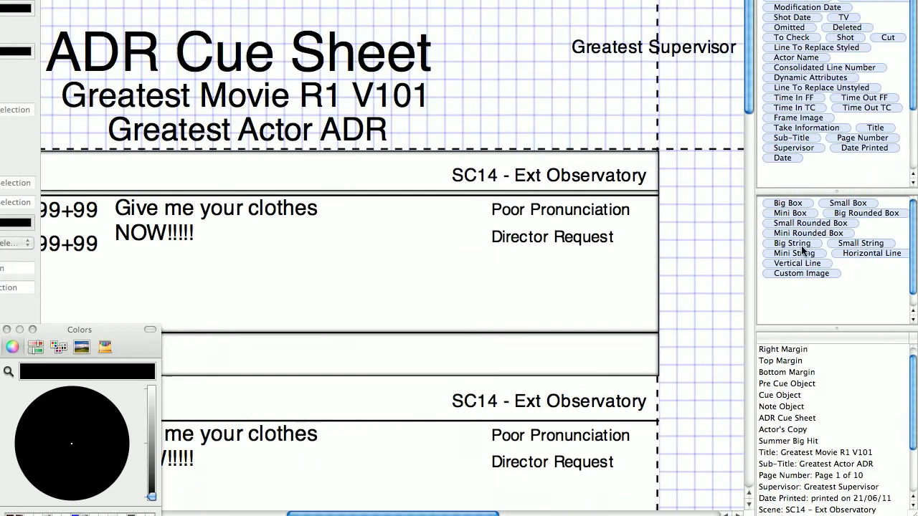
drag(851, 255, 548, 232)
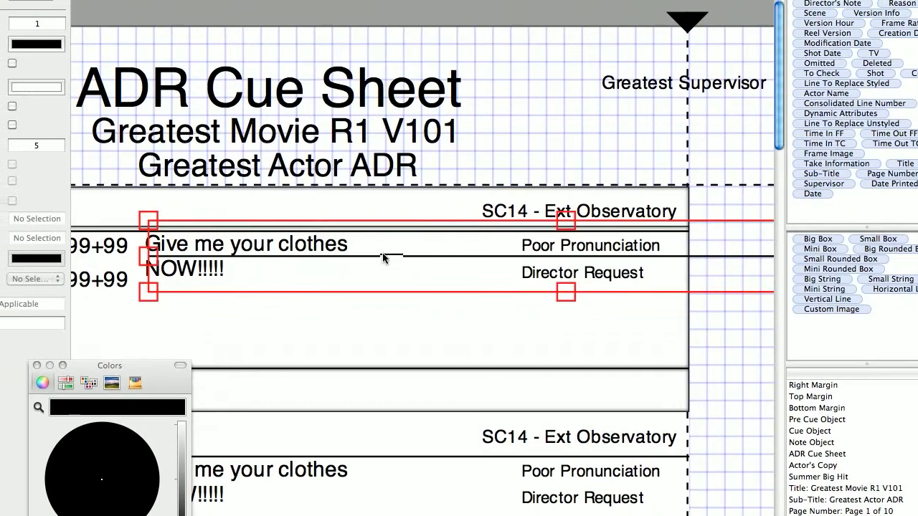
key(super+minus)
key(super+minus)
key(super+minus)
drag(715, 266, 320, 265)
drag(405, 245, 619, 242)
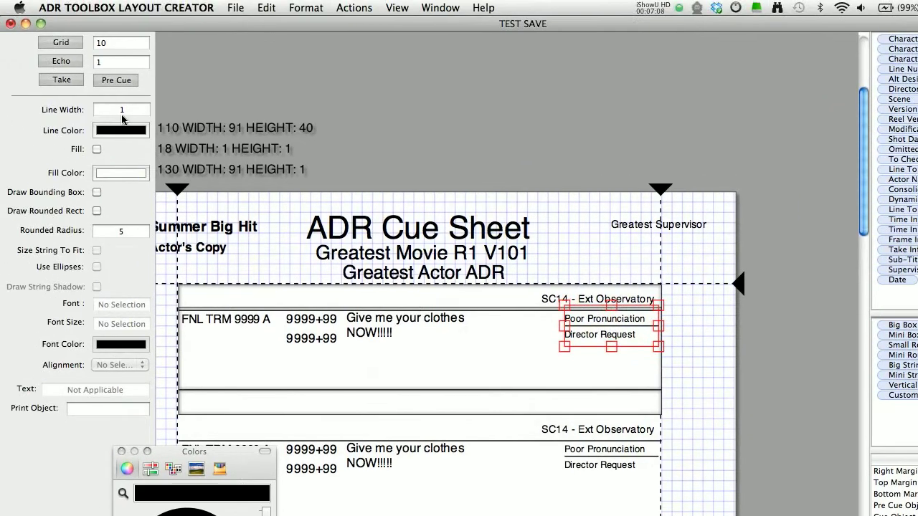
Step: Set the line width of the divider between the Reason and Director's Note fields to 0.2
drag(4, 41, 64, 42)
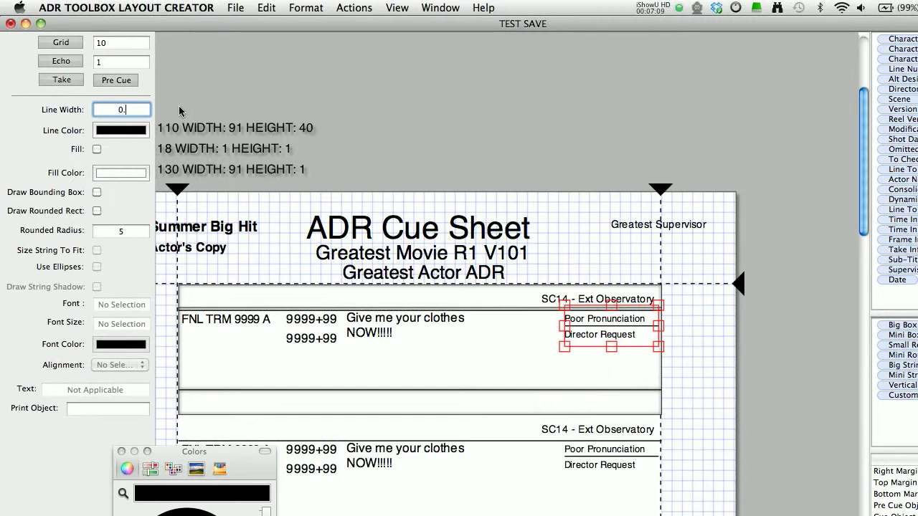
click(441, 94)
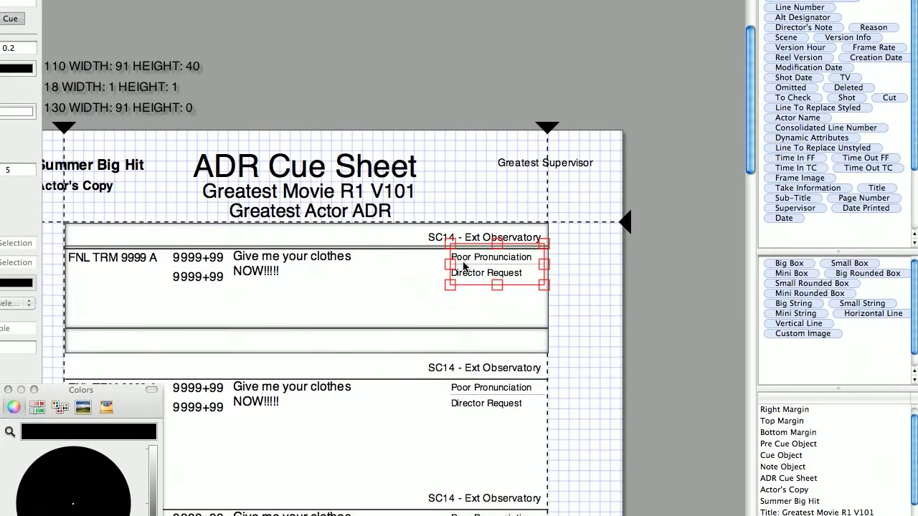
key(super+minus)
key(super+minus)
click(543, 259)
scroll(368, 239, up, 1)
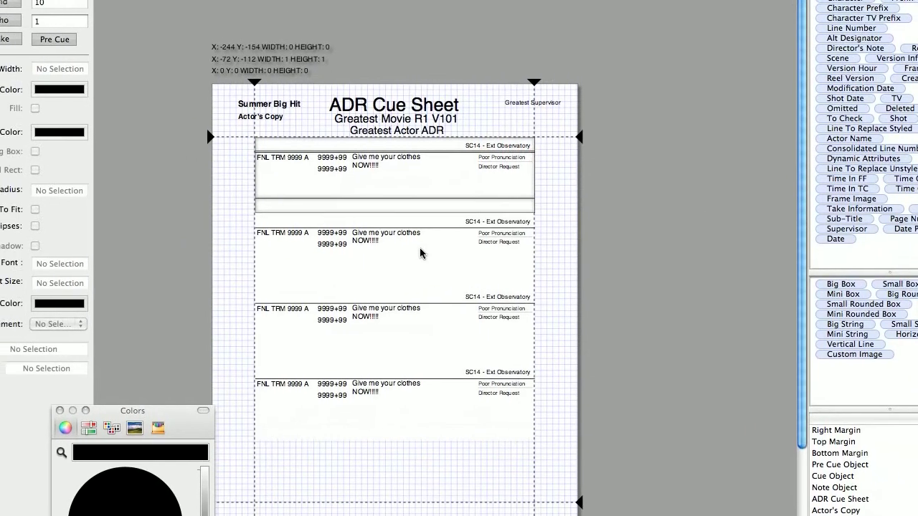
Step: Preview the page with the Pre Cue and Take sections turned off, and turn both sections back on
click(9, 25)
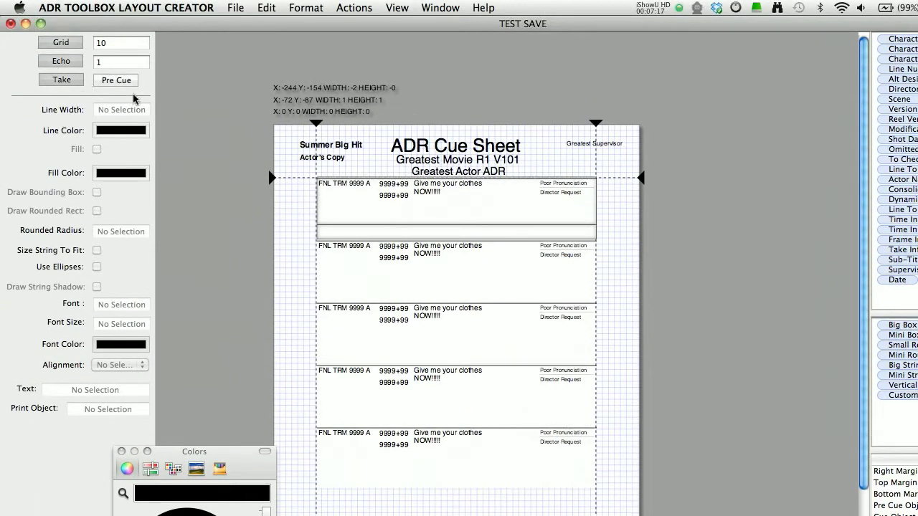
click(68, 81)
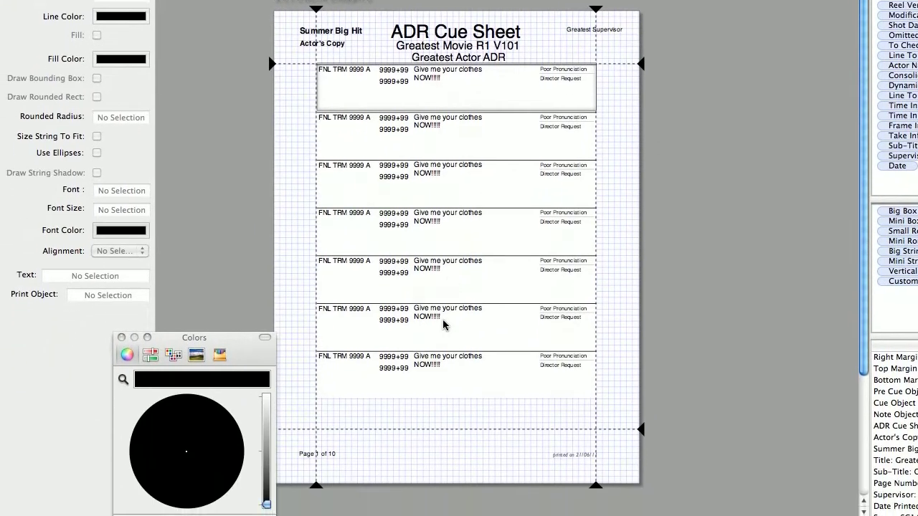
drag(250, 346, 134, 331)
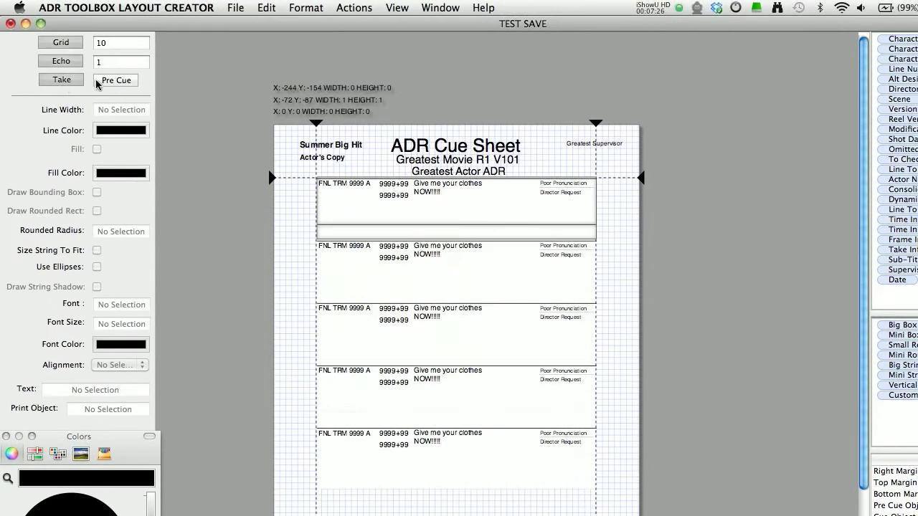
click(97, 0)
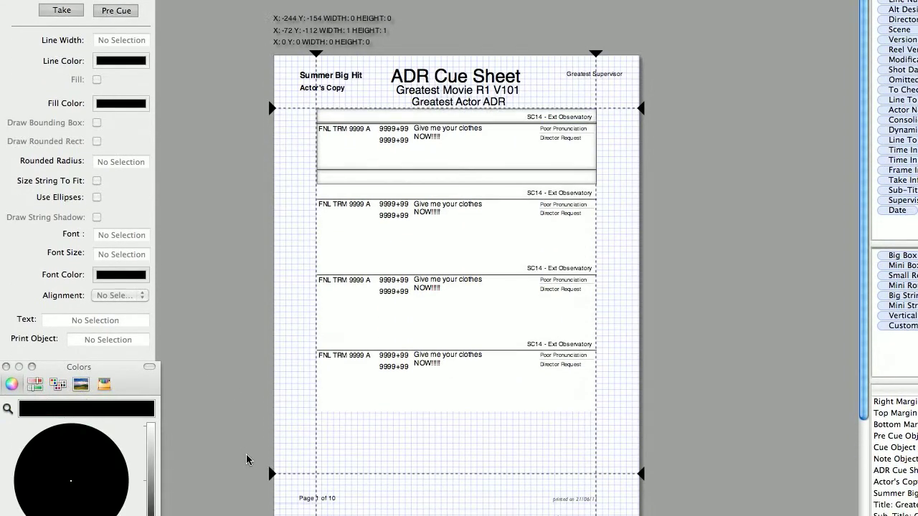
Step: Lower the bottom margin and move the footer's page number and print date down, placing the page number at Y 748
drag(271, 427, 275, 440)
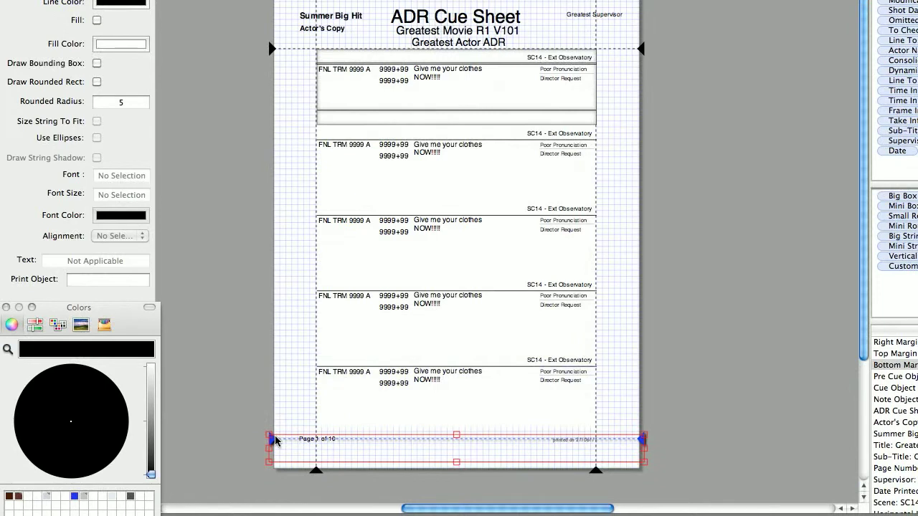
drag(557, 492, 651, 493)
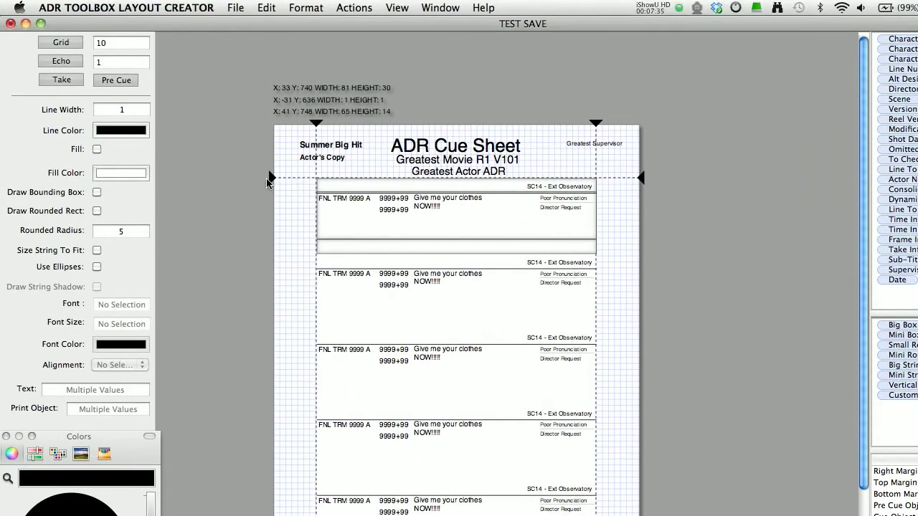
Step: Move the top margin down slightly below the upper edge of the first cue's section
drag(485, 250, 604, 306)
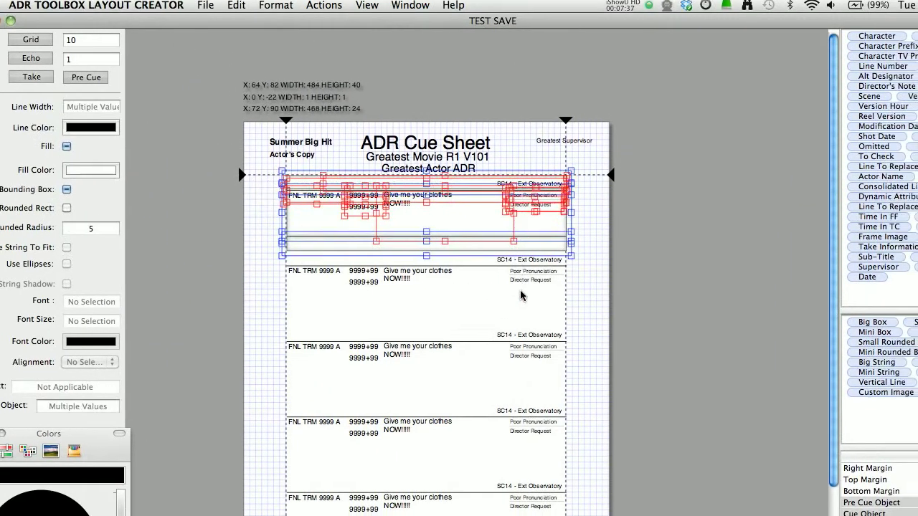
click(289, 264)
click(270, 181)
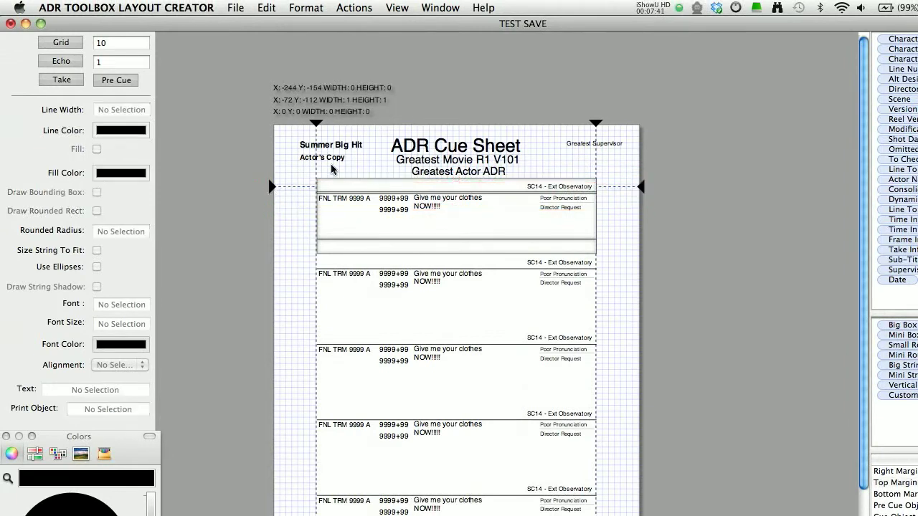
Step: Nudge the Pre Cue, Cue and Note objects with all their fields down until their upper edge meets the top margin
drag(601, 346, 297, 188)
key(Down)
key(Down)
key(Down)
key(Down)
key(Down)
key(Down)
key(Down)
key(Down)
key(Down)
key(Down)
key(Down)
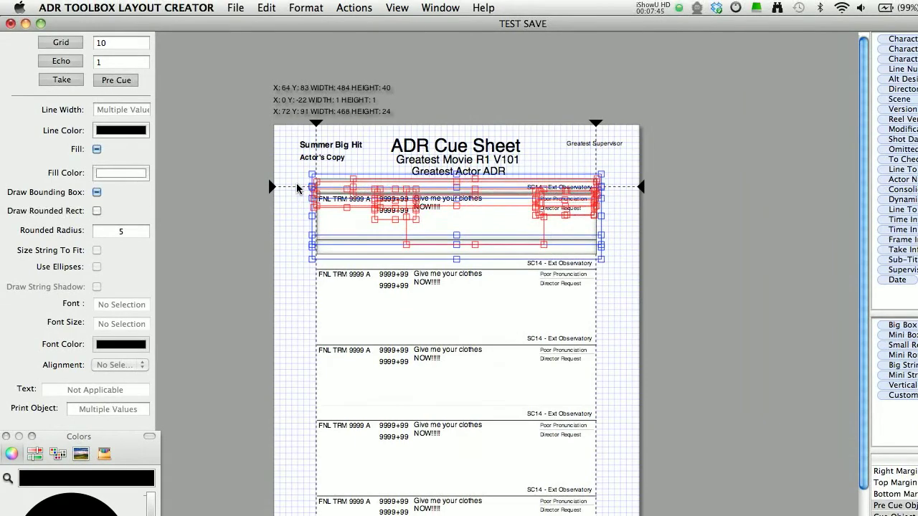
key(super+equal)
key(super+equal)
key(super+equal)
key(super+equal)
key(super+equal)
key(super+equal)
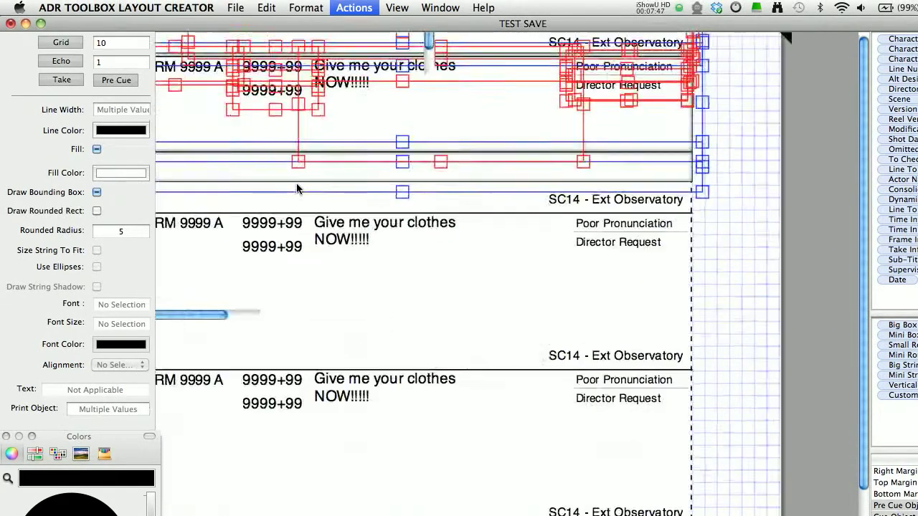
scroll(297, 188, up, 6)
scroll(296, 188, left, 4)
key(Down)
key(Down)
key(Down)
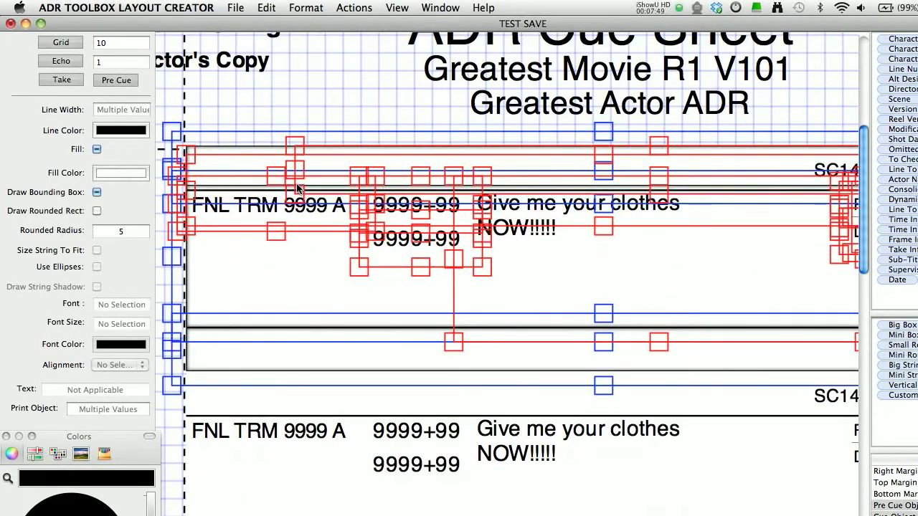
click(367, 88)
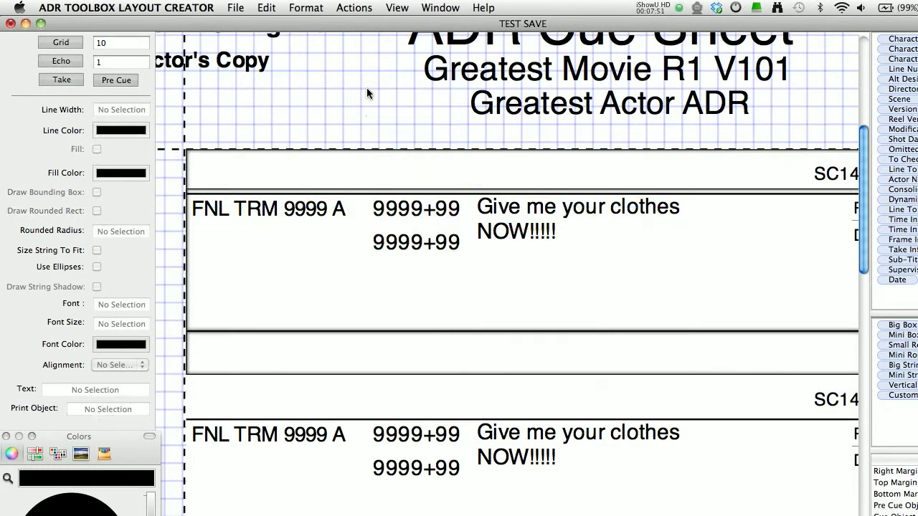
Step: Move the ADR Cue Sheet title and the two lines beneath it up together, placing the main title at Y 13
key(super+minus)
key(super+minus)
key(super+minus)
key(super+minus)
key(super+minus)
key(super+minus)
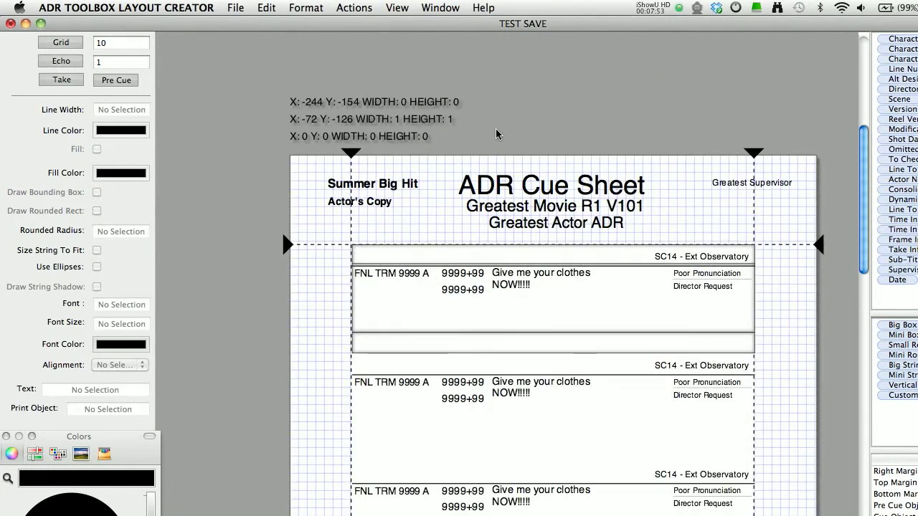
click(504, 184)
key(Up)
click(496, 133)
drag(464, 127, 569, 224)
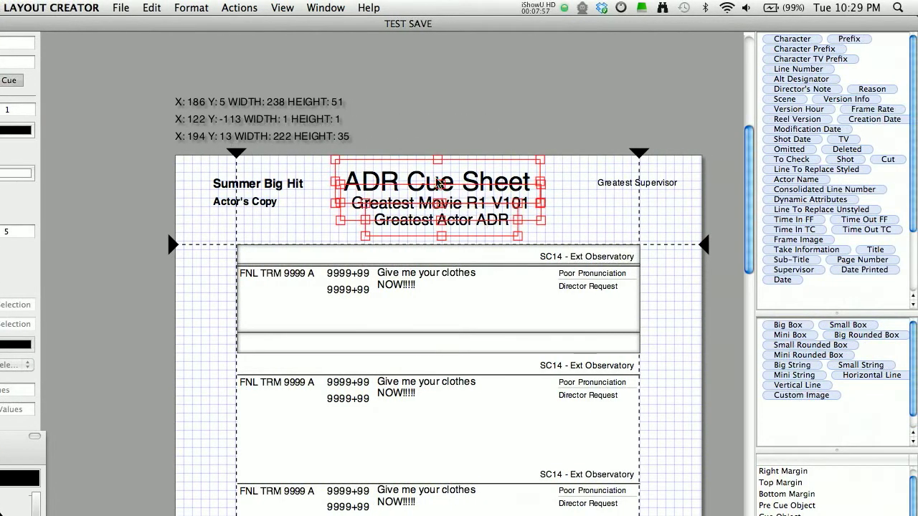
click(439, 126)
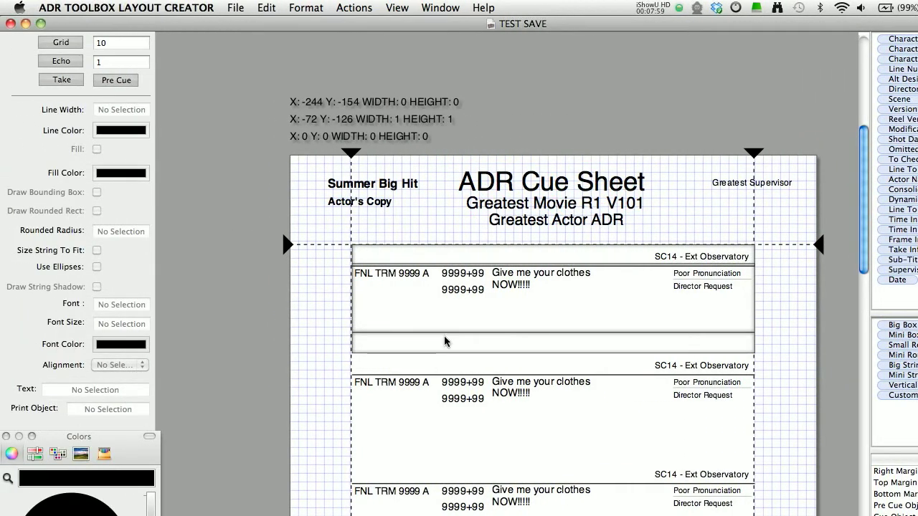